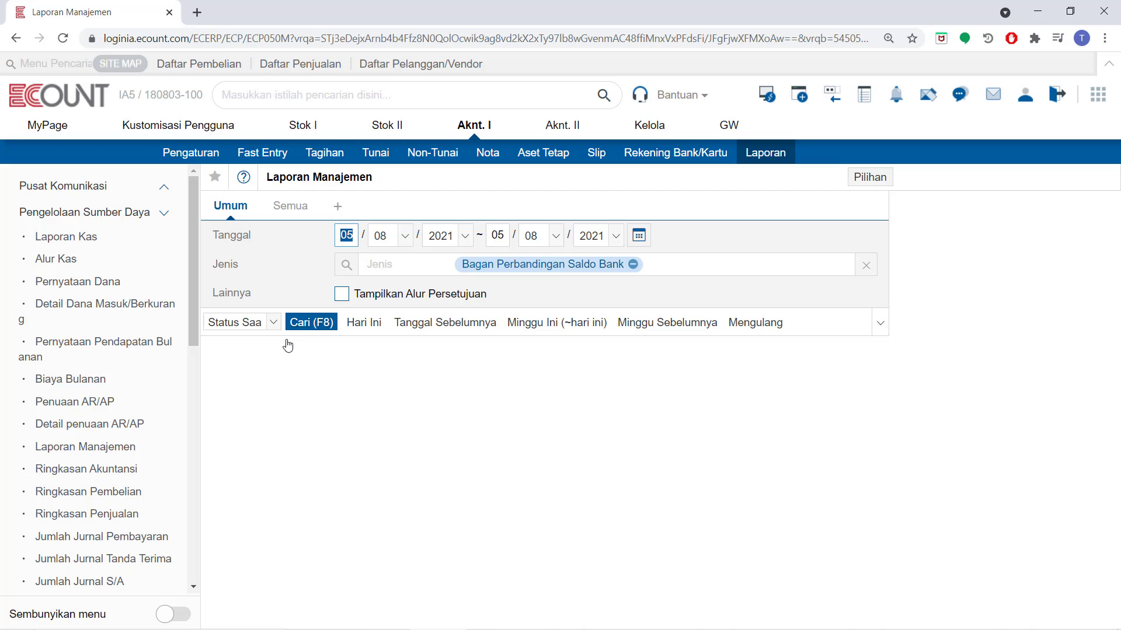
Set the month of the report's start date to 07.
click(390, 235)
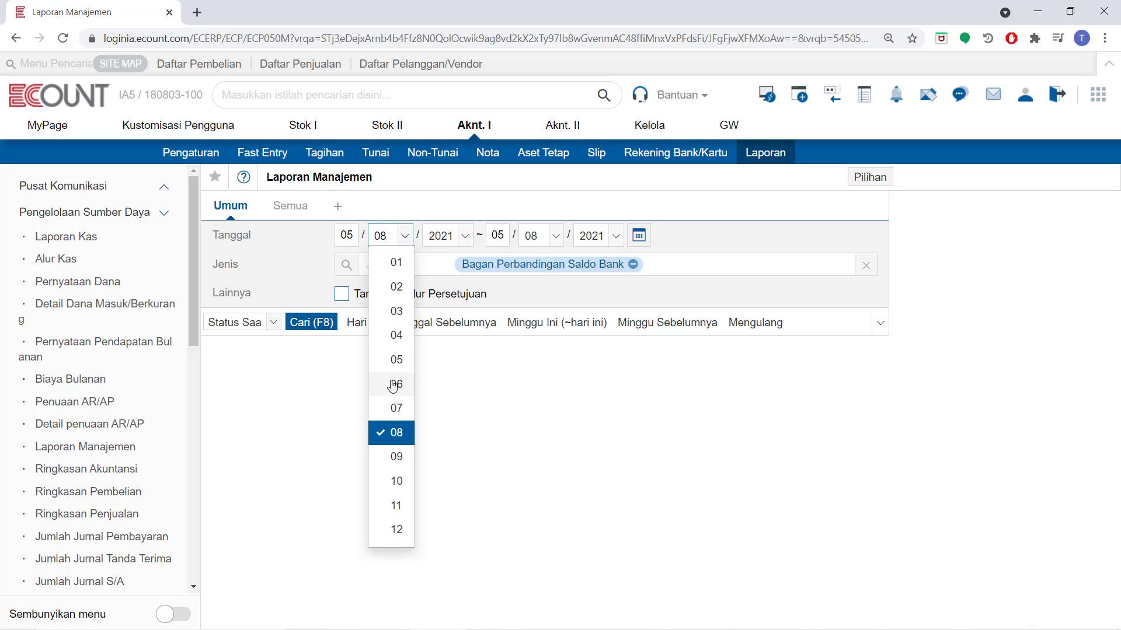
click(388, 407)
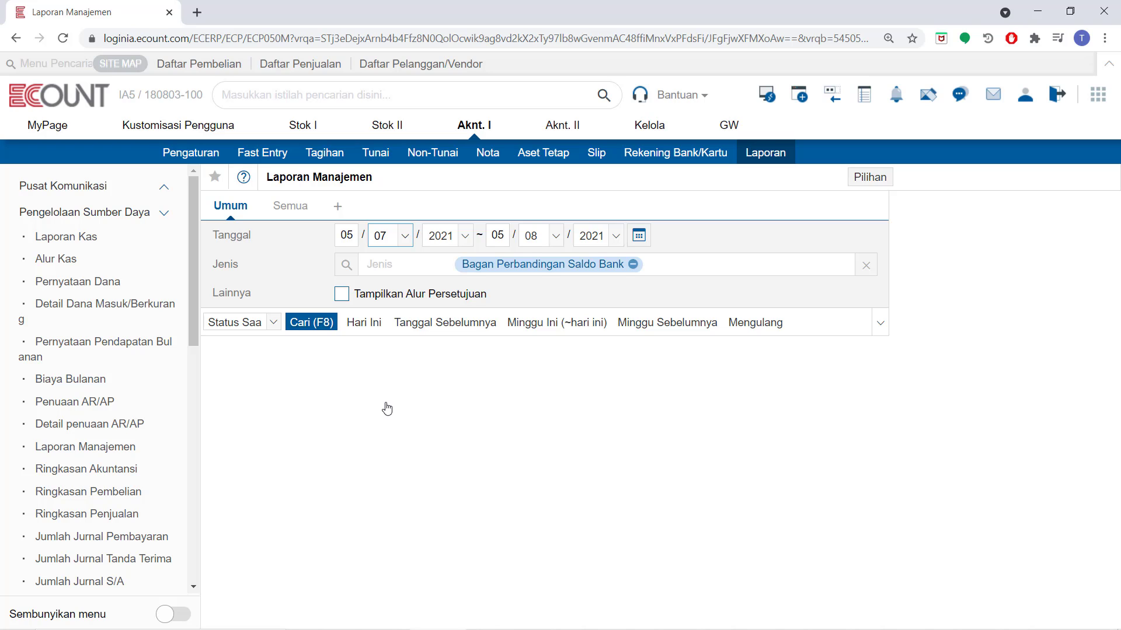
Review the report types available in the Jenis search list, from GW to Aknt. I, and close it without applying any.
click(348, 266)
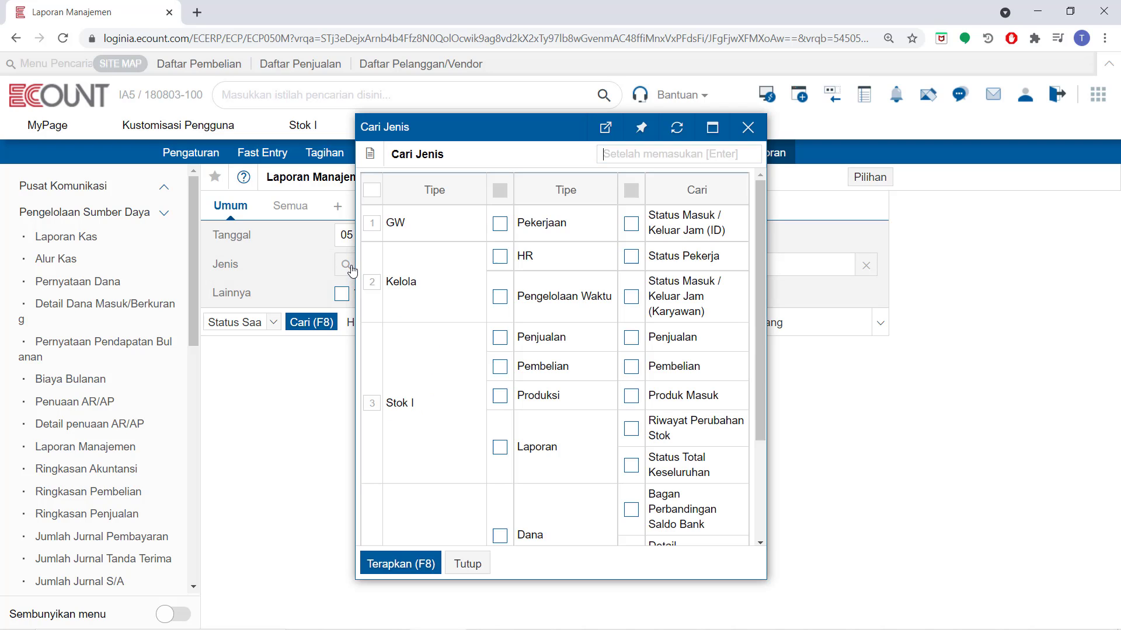
scroll(468, 362, down, 3)
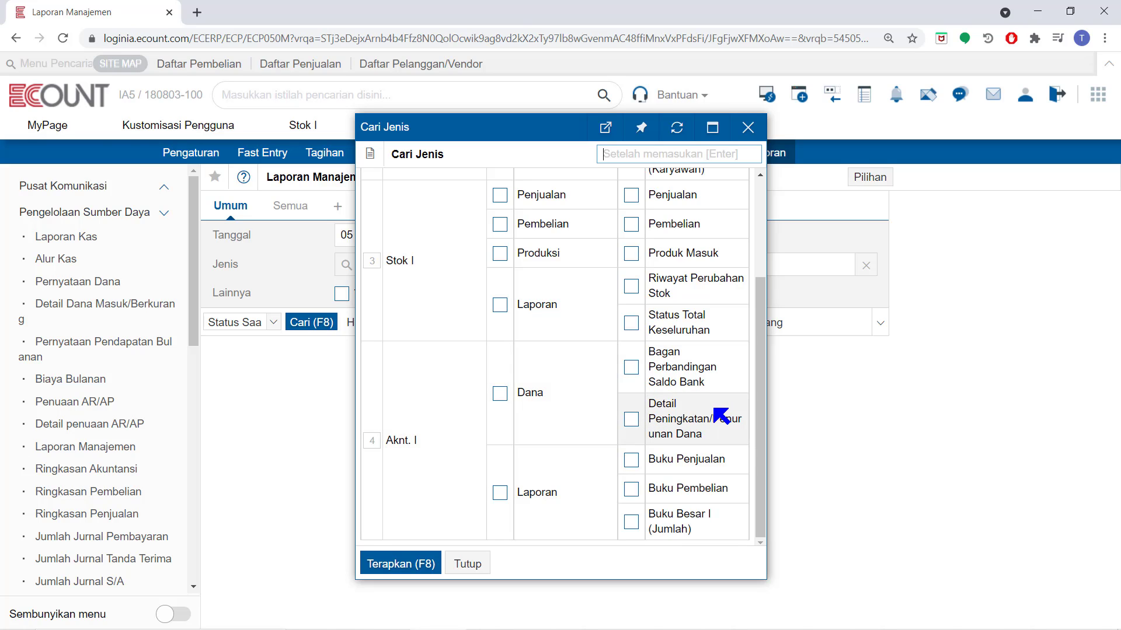
scroll(514, 393, up, 3)
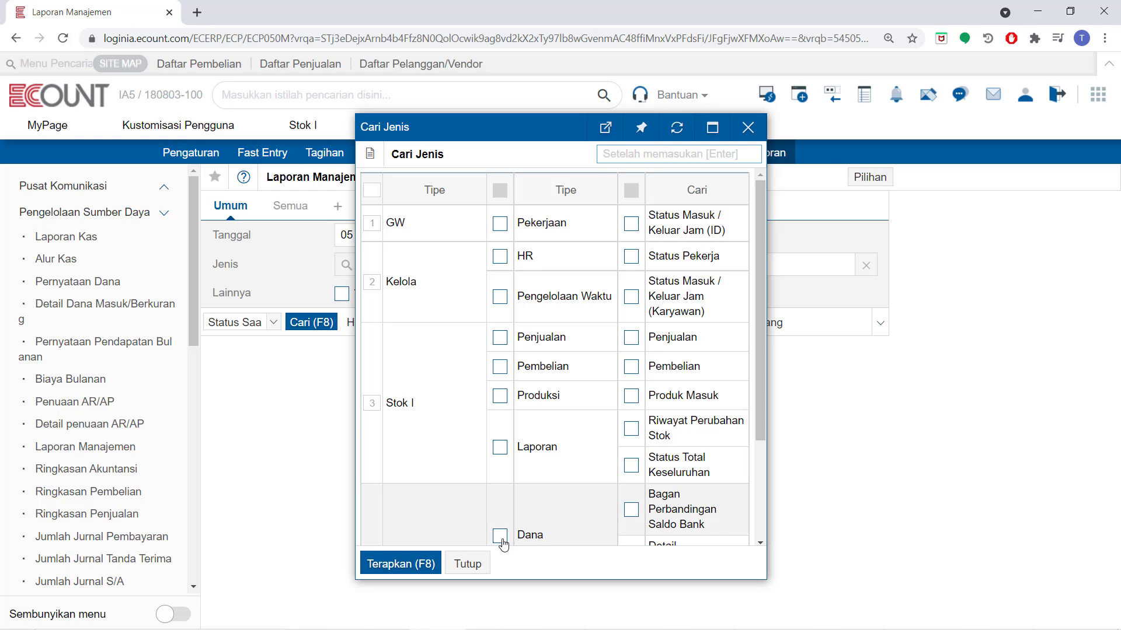
click(463, 562)
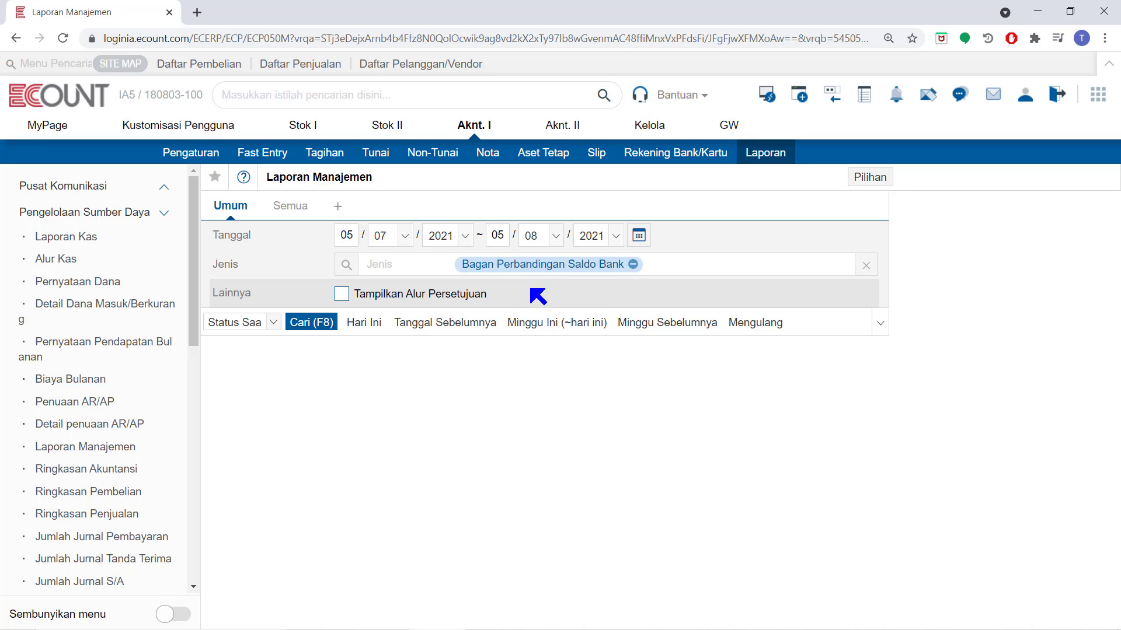
In the Laporan Manajemen option settings, select the Stok I types Penjualan, Pembelian, Riwayat Perubahan Stok and Status Total Keseluruhan for Jenis.
click(883, 185)
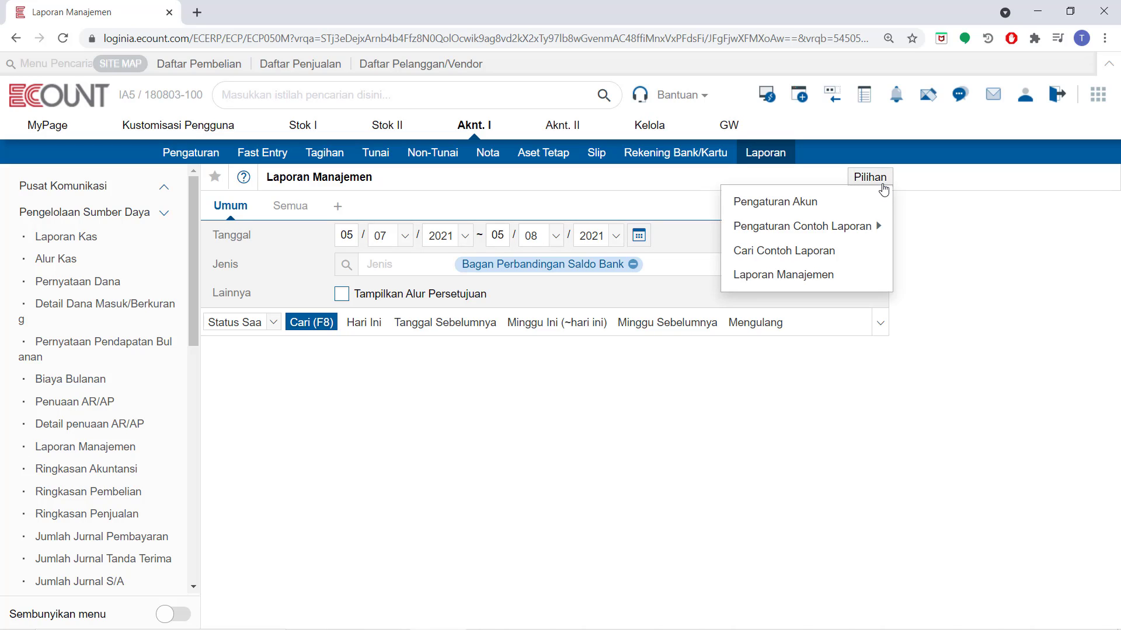
click(783, 275)
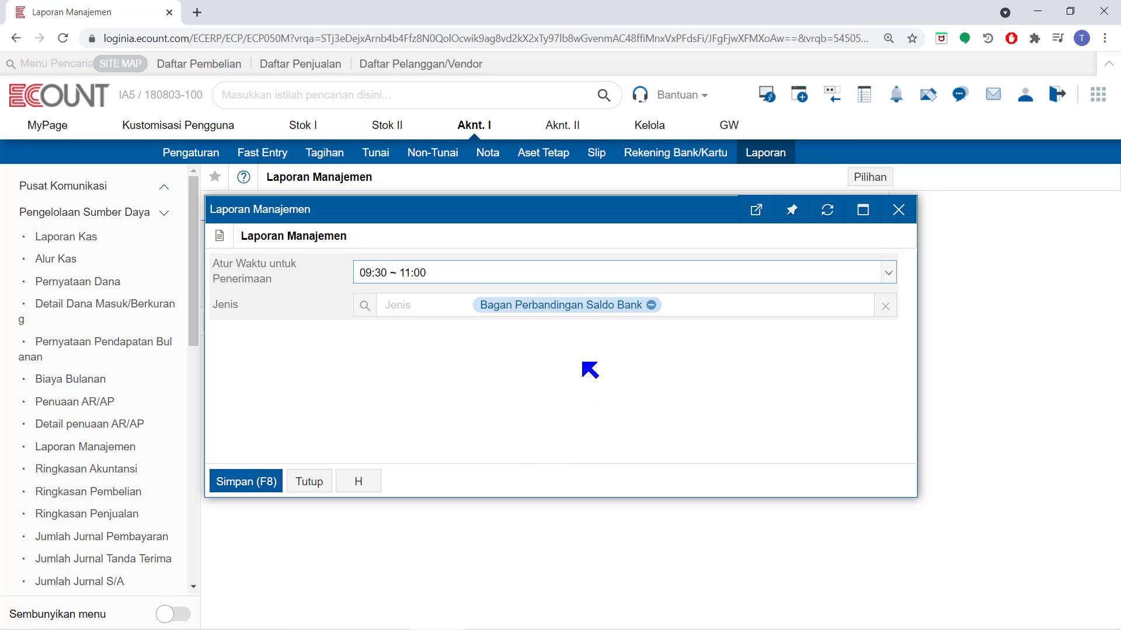
click(363, 305)
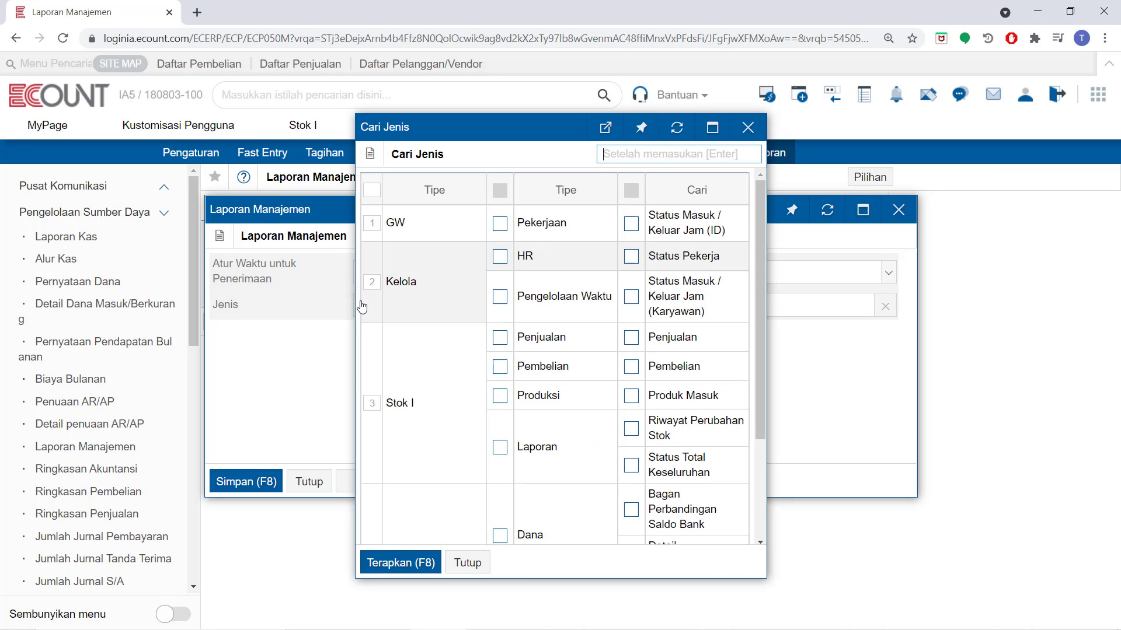
click(631, 338)
click(631, 367)
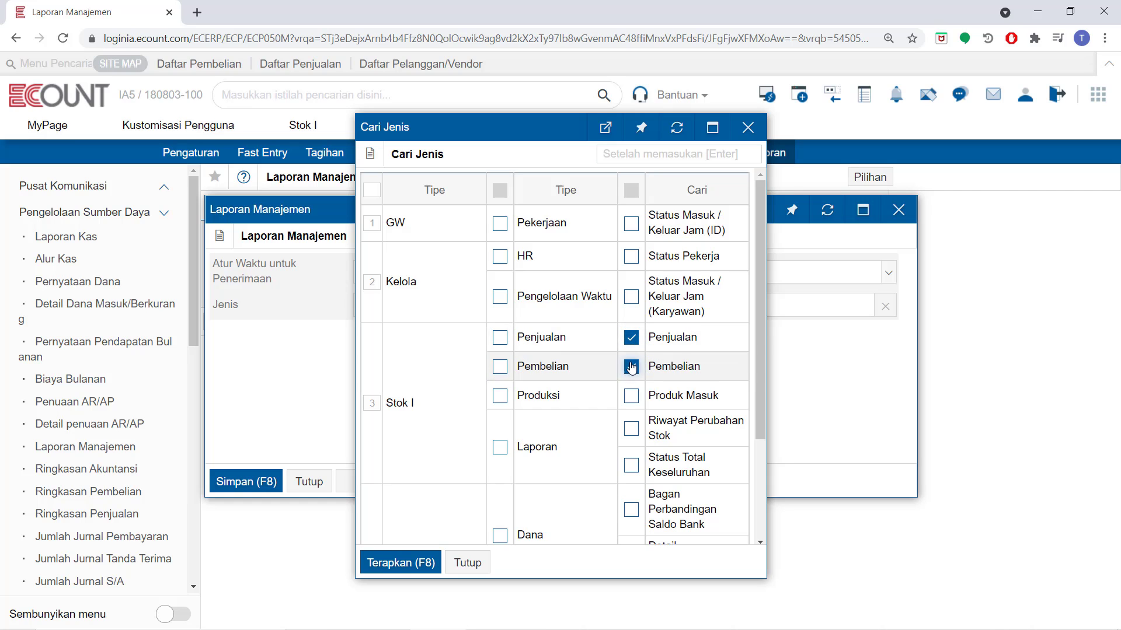
click(630, 429)
scroll(634, 434, down, 1)
scroll(633, 435, down, 2)
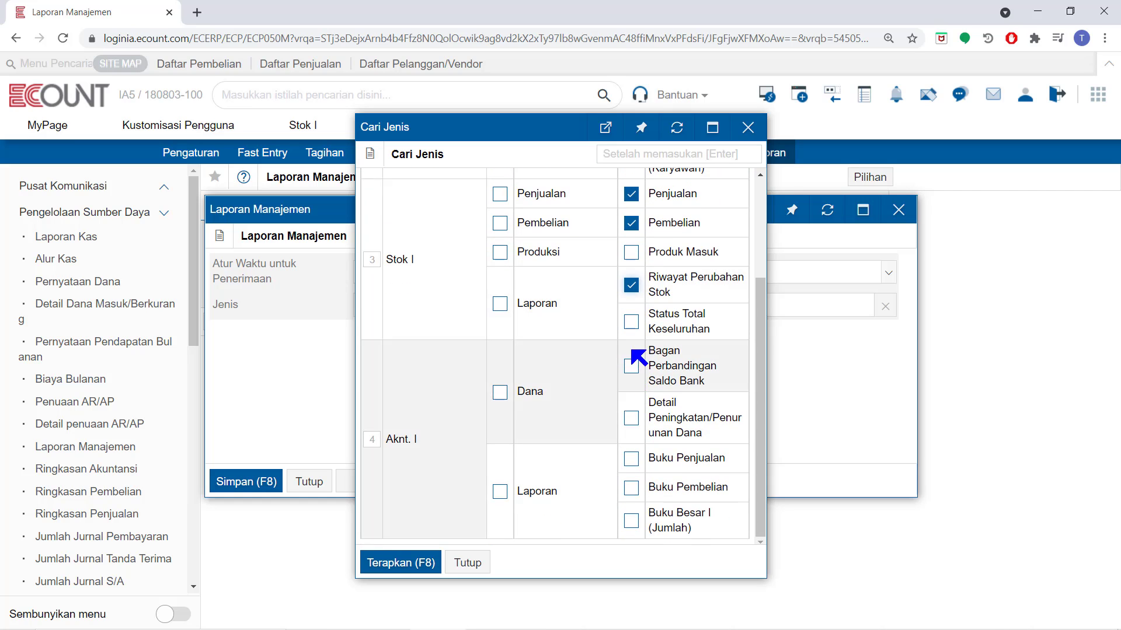
click(630, 327)
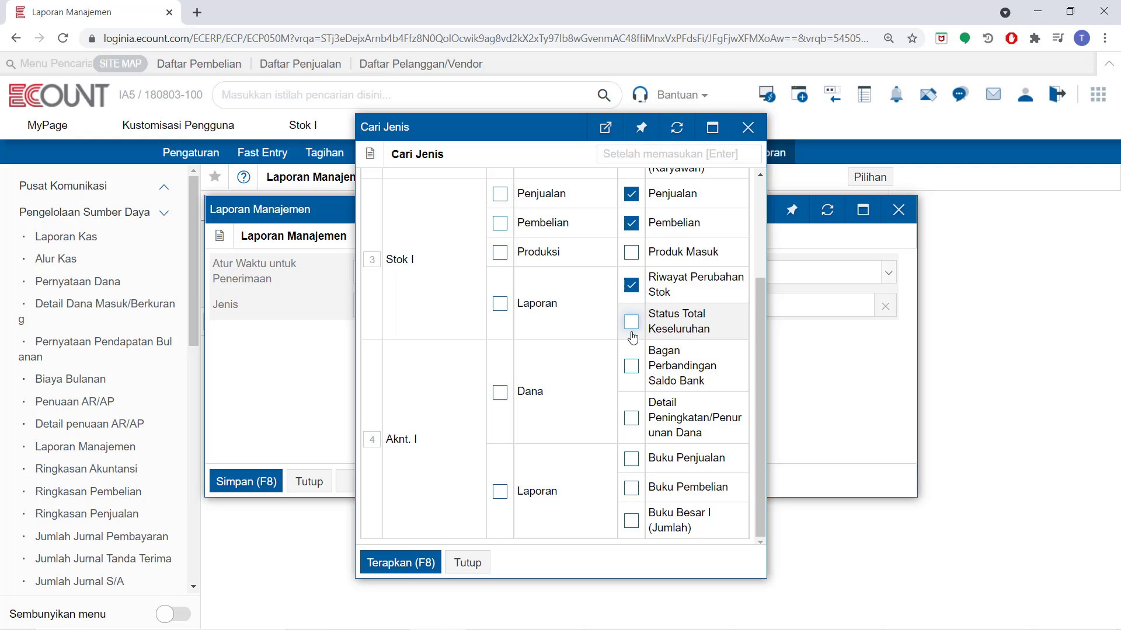
Add the Aknt. I types Bagan Perbandingan Saldo Bank, Detail Peningkatan/Penurunan Dana, Buku Penjualan and Buku Pembelian, apply them and save the report settings.
click(630, 365)
click(632, 418)
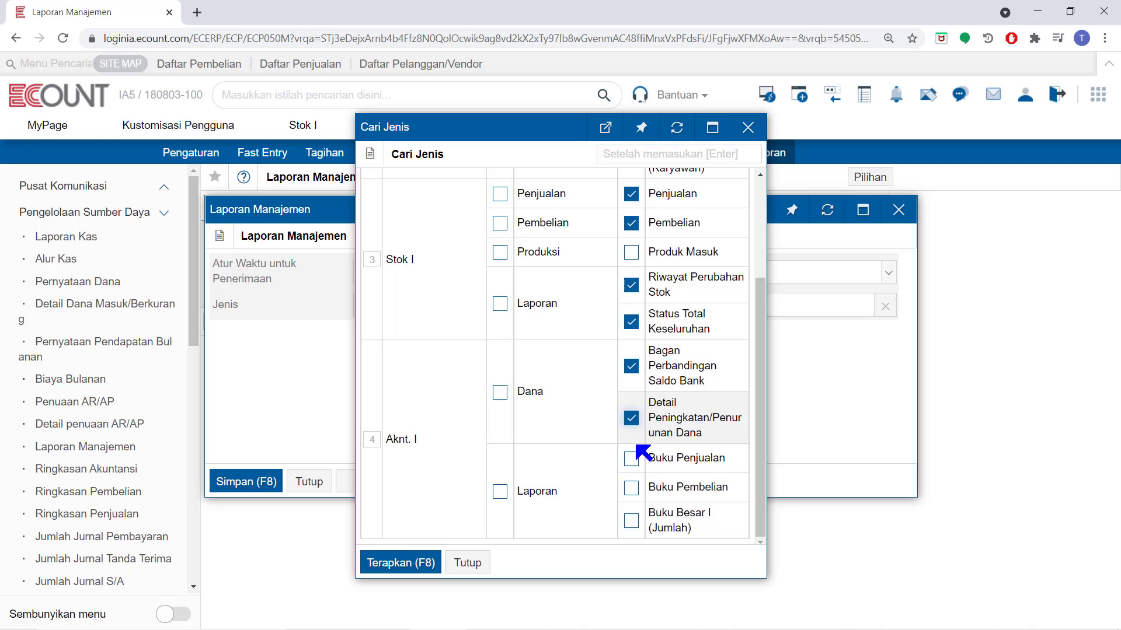
click(630, 458)
click(631, 489)
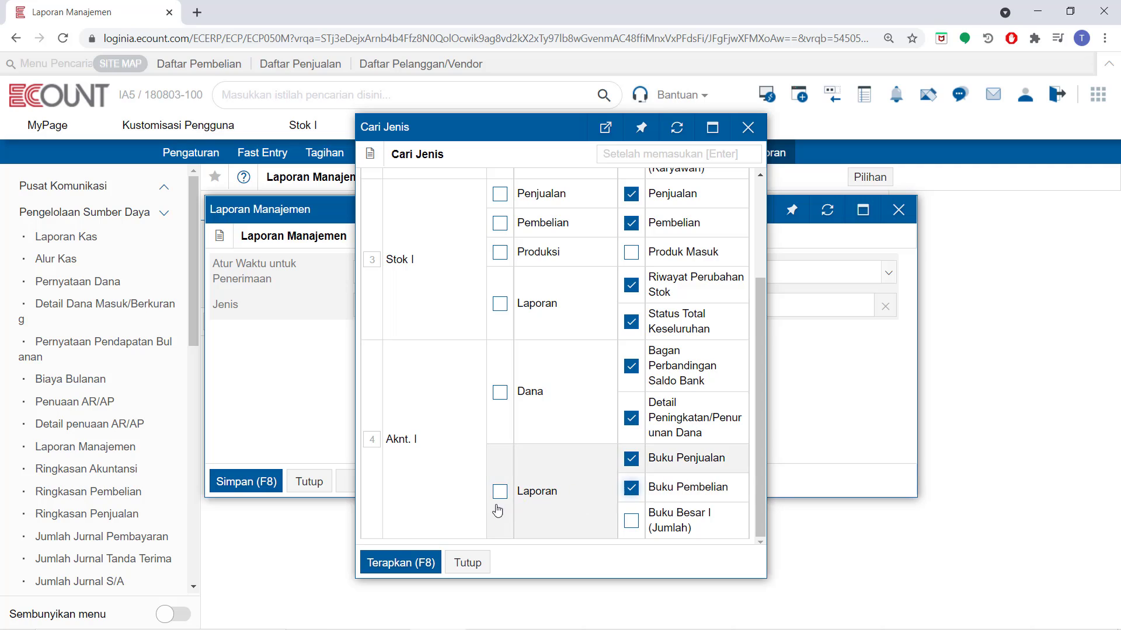
click(382, 563)
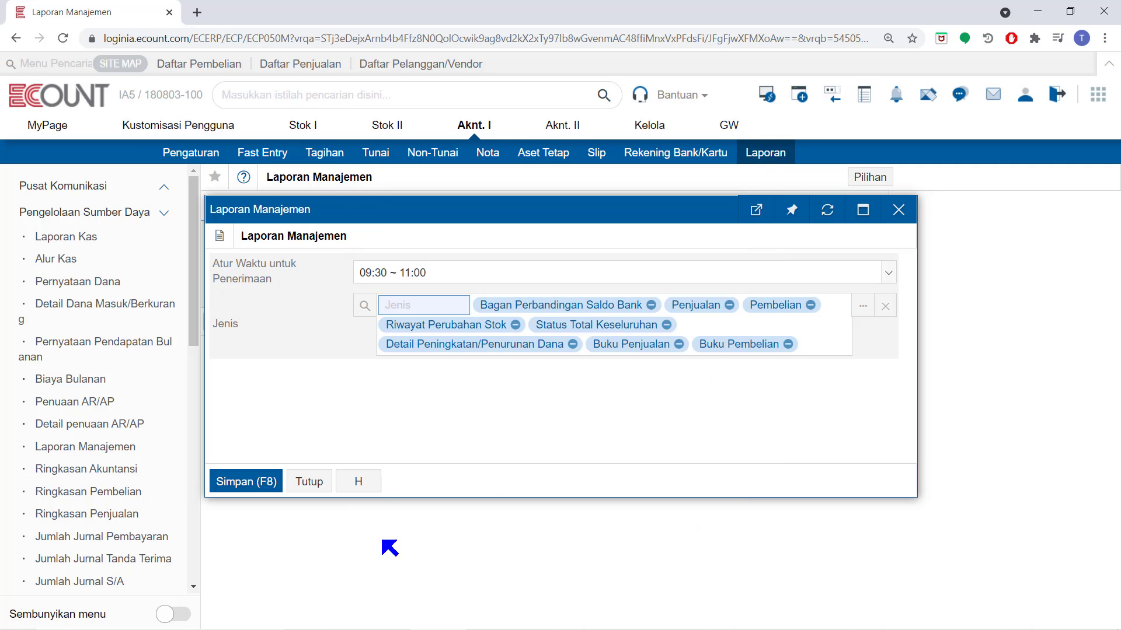
click(239, 482)
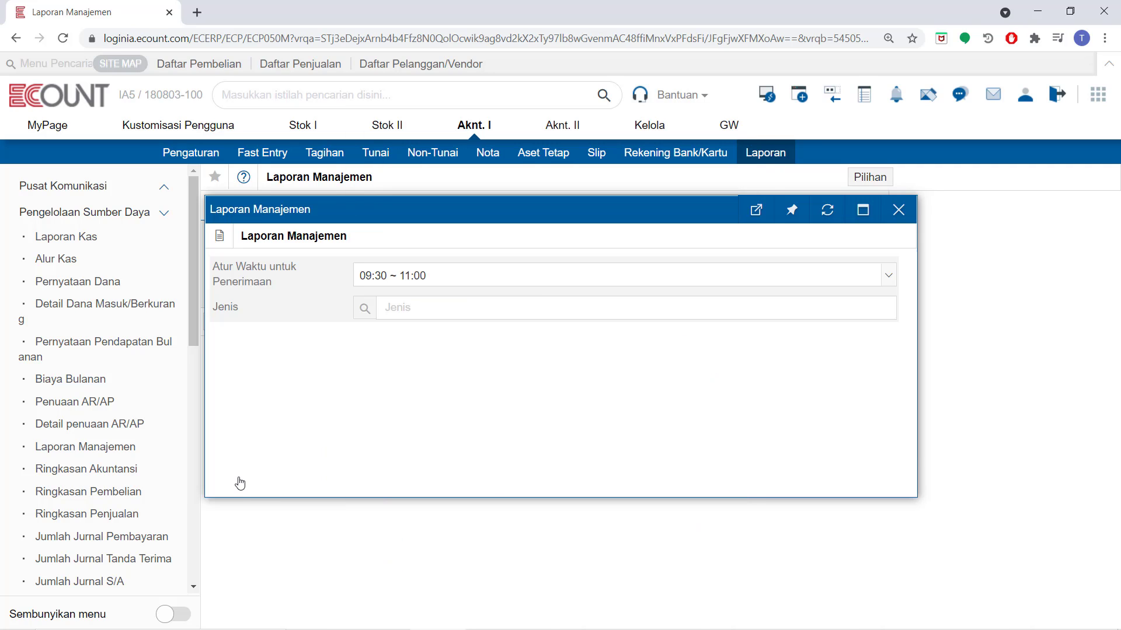
click(309, 482)
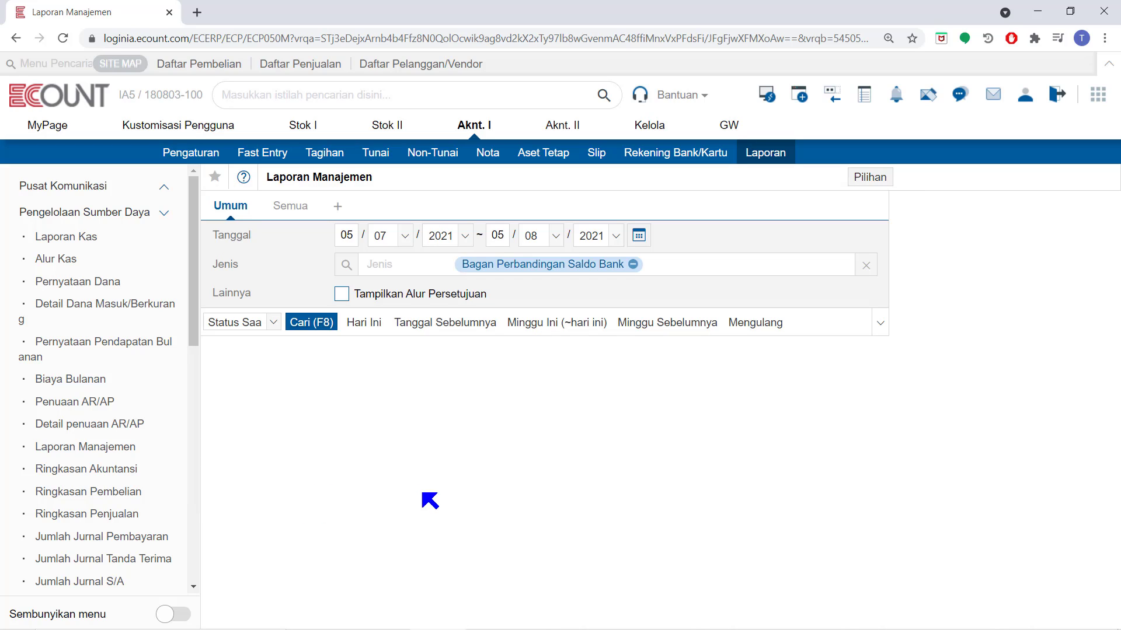
Reopen Laporan Manajemen from the accounting reports and expand the Jenis field to show all its preset types.
click(773, 155)
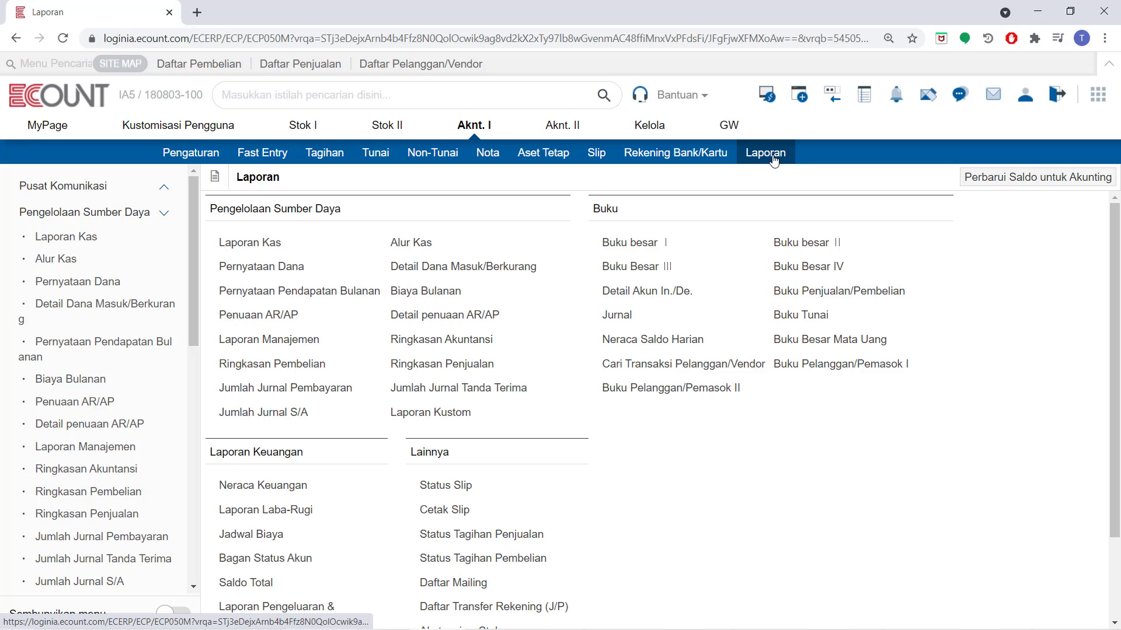
click(310, 344)
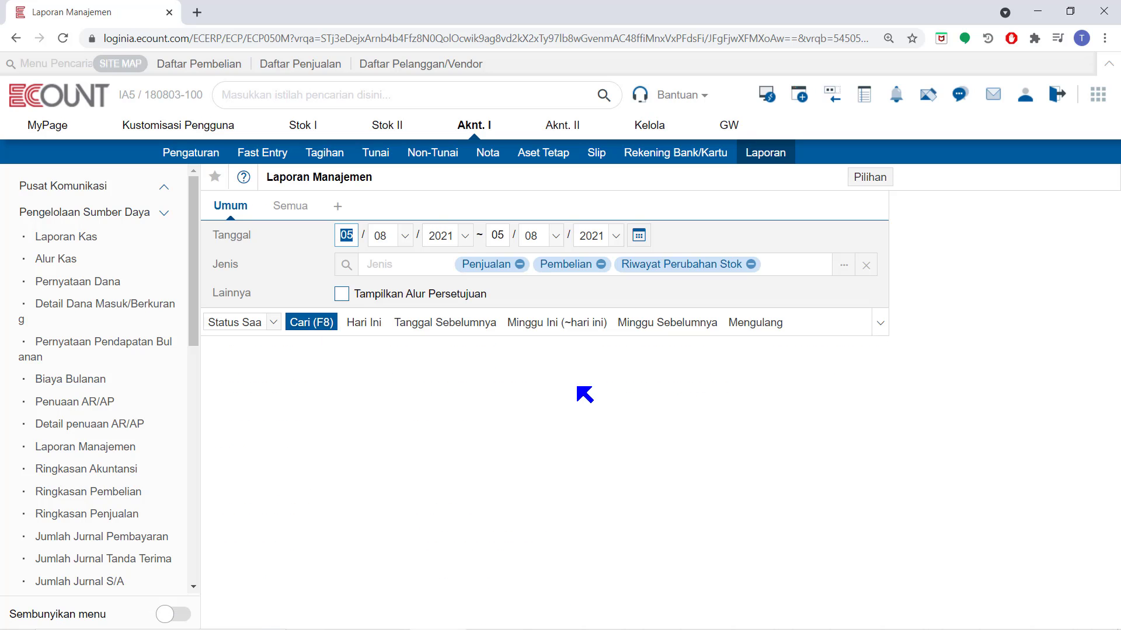
click(793, 280)
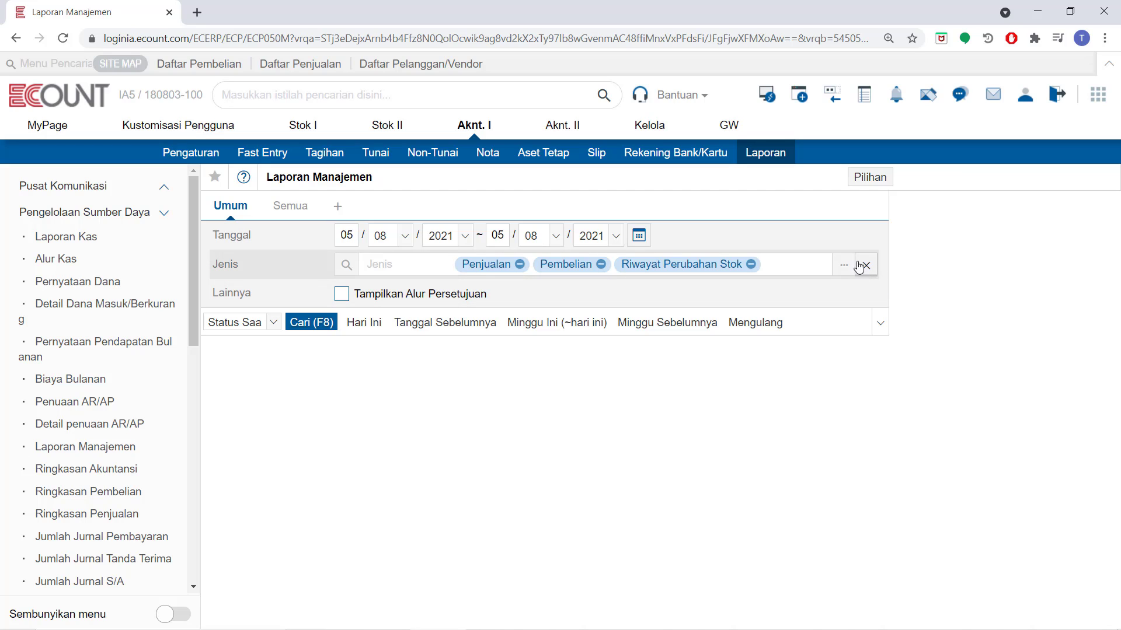
mouse_move(846, 266)
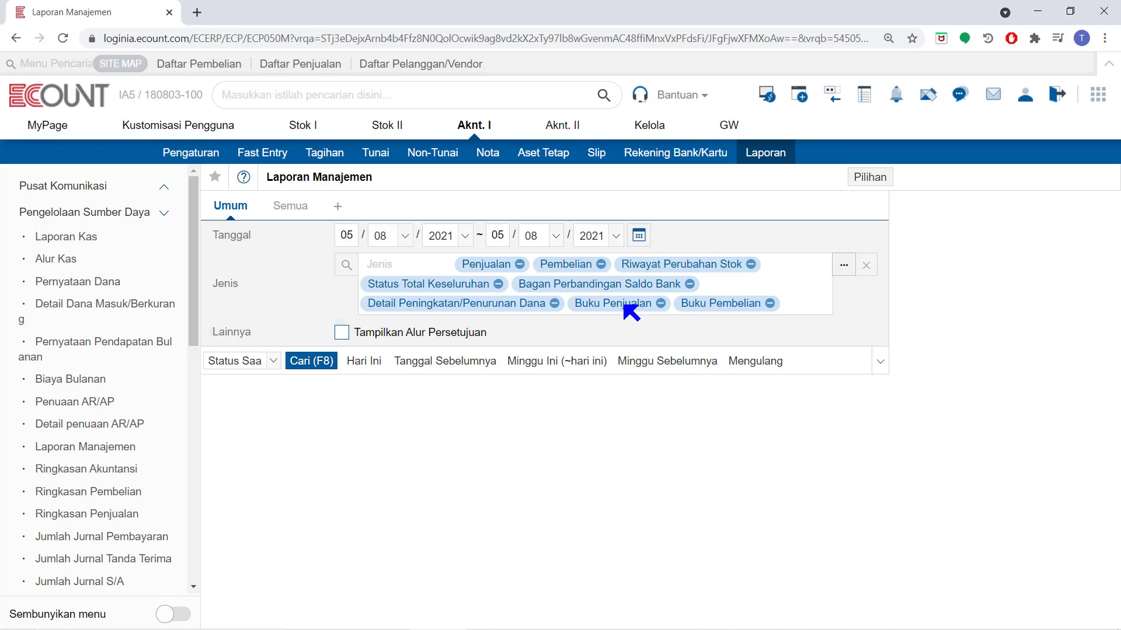
Set the start date's month to 06 and generate the management report.
click(404, 236)
click(395, 385)
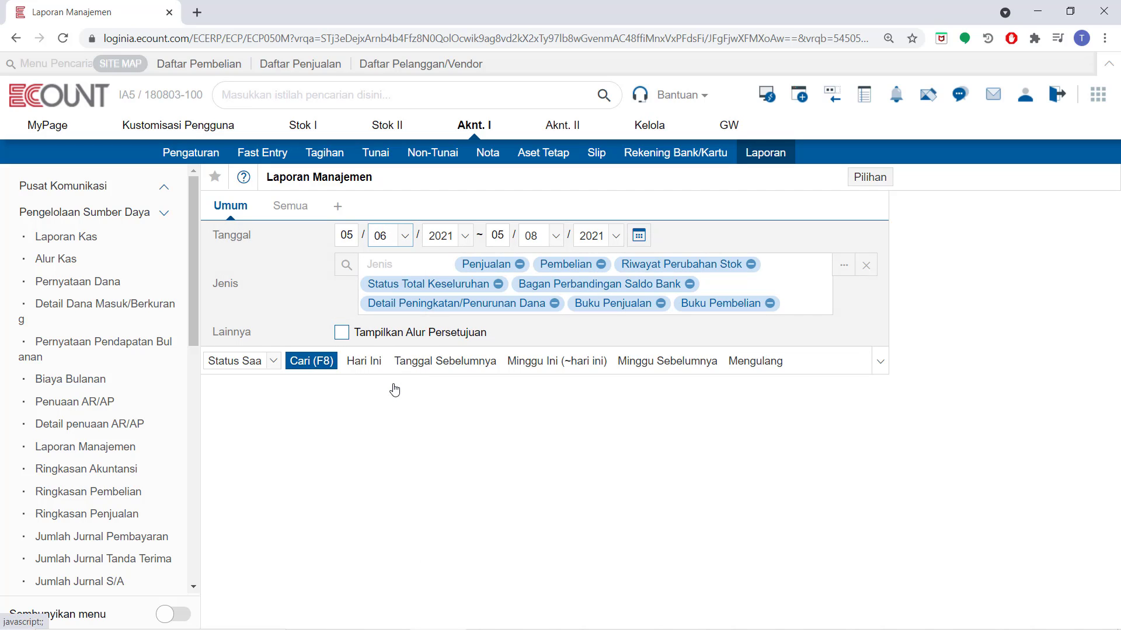
click(320, 362)
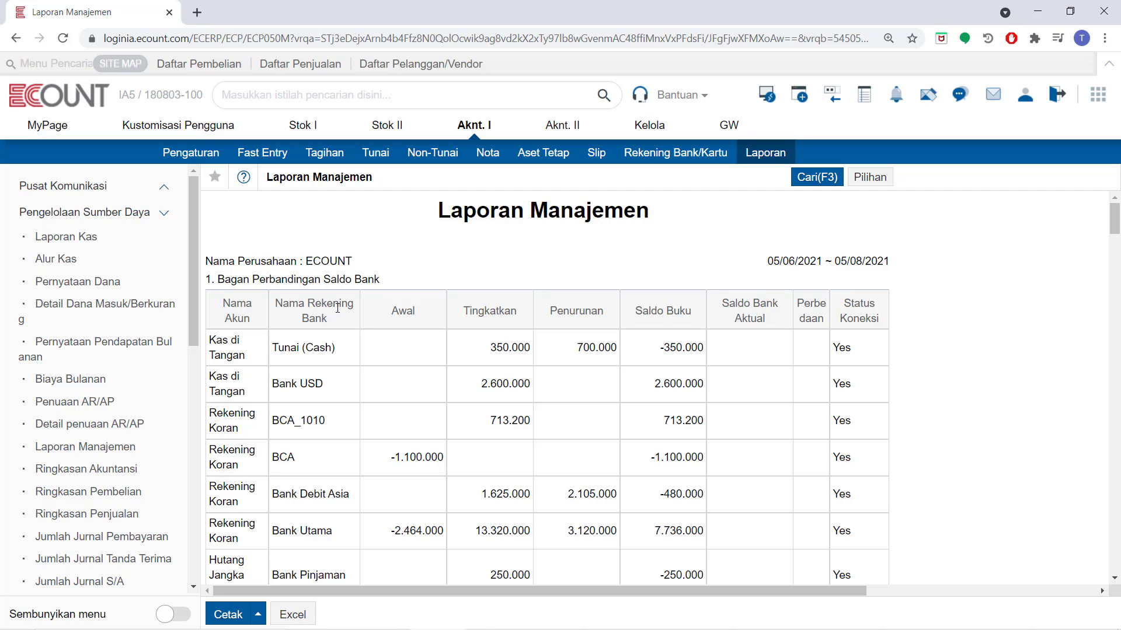
Examine the Bagan Perbandingan Saldo Bank and Buku Penjualan sections, and view the sales invoice behind entry 21/07/2021 -2 before closing it.
scroll(338, 308, down, 1)
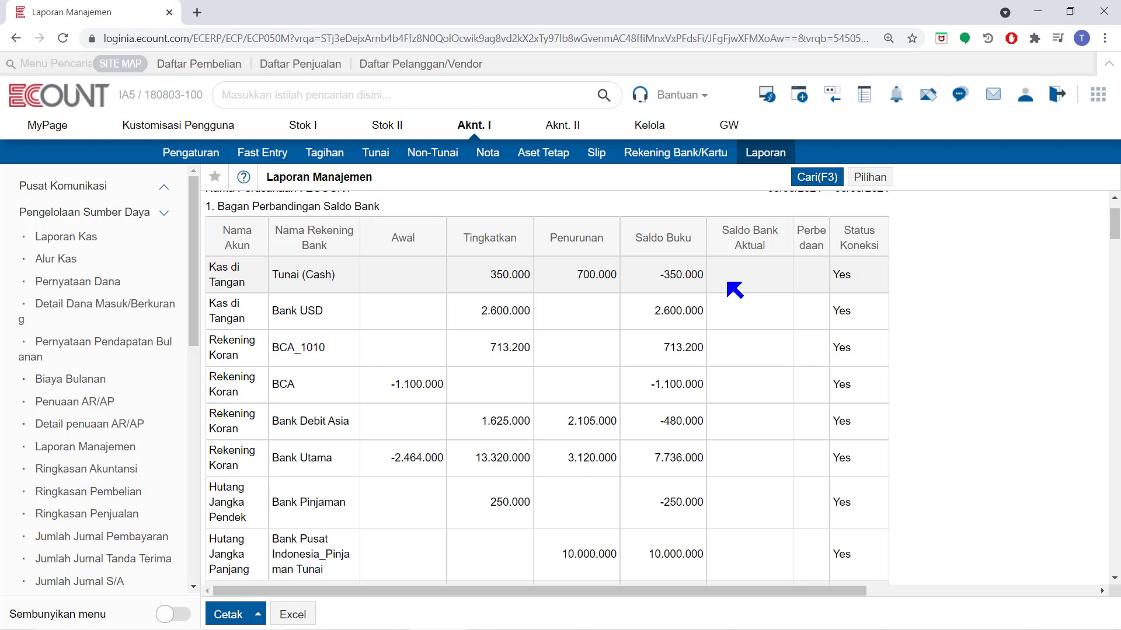
scroll(734, 289, down, 5)
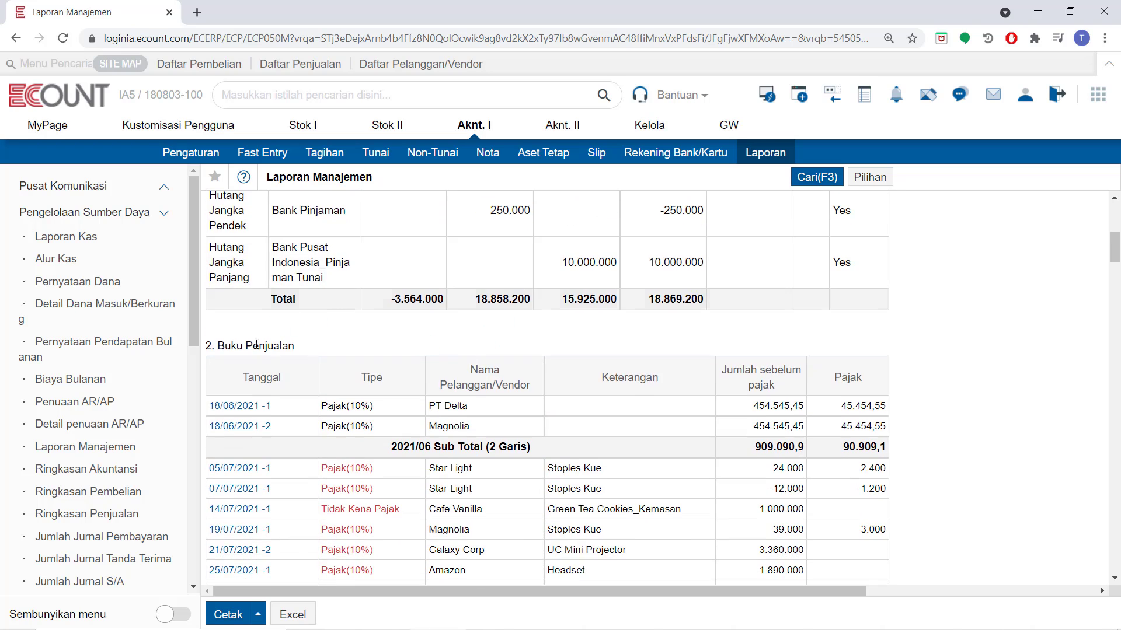
scroll(297, 352, down, 1)
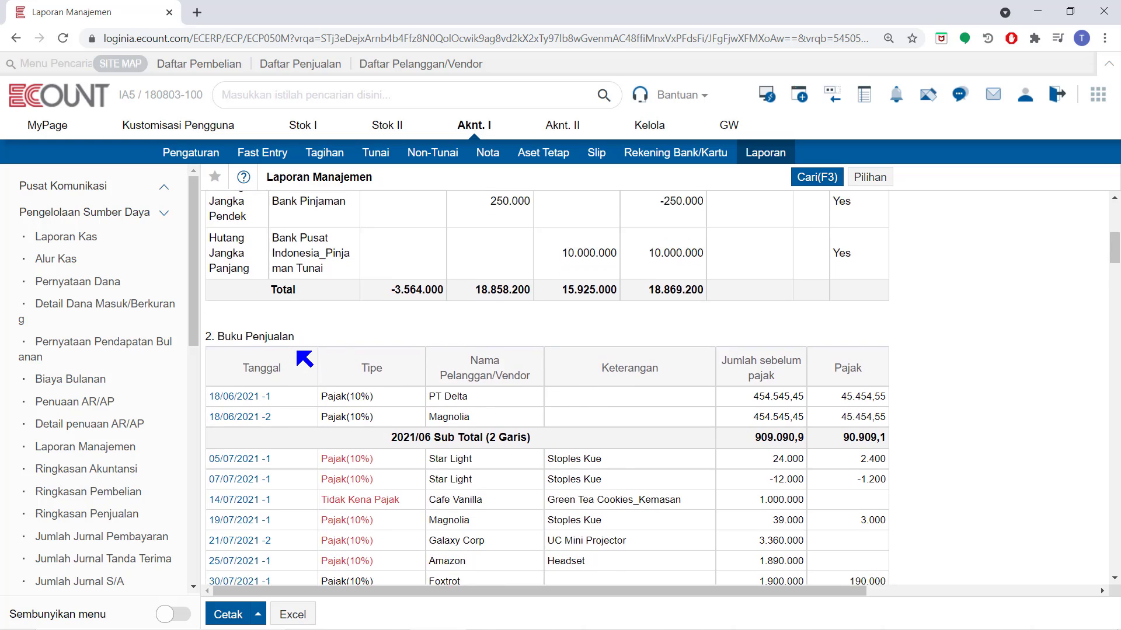
scroll(297, 352, down, 3)
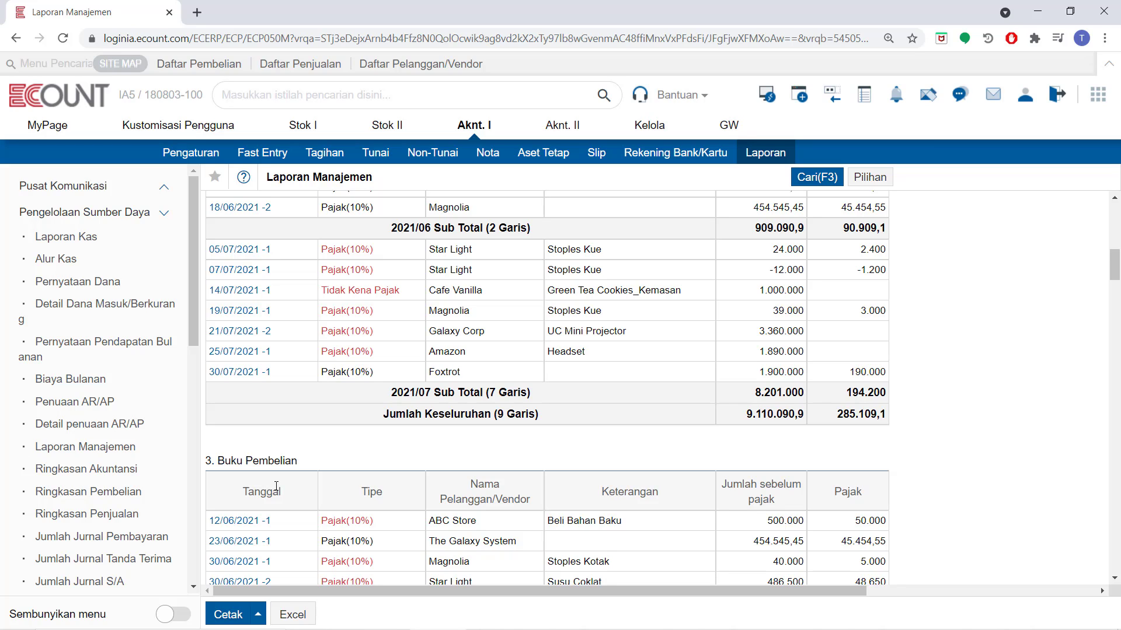
click(246, 332)
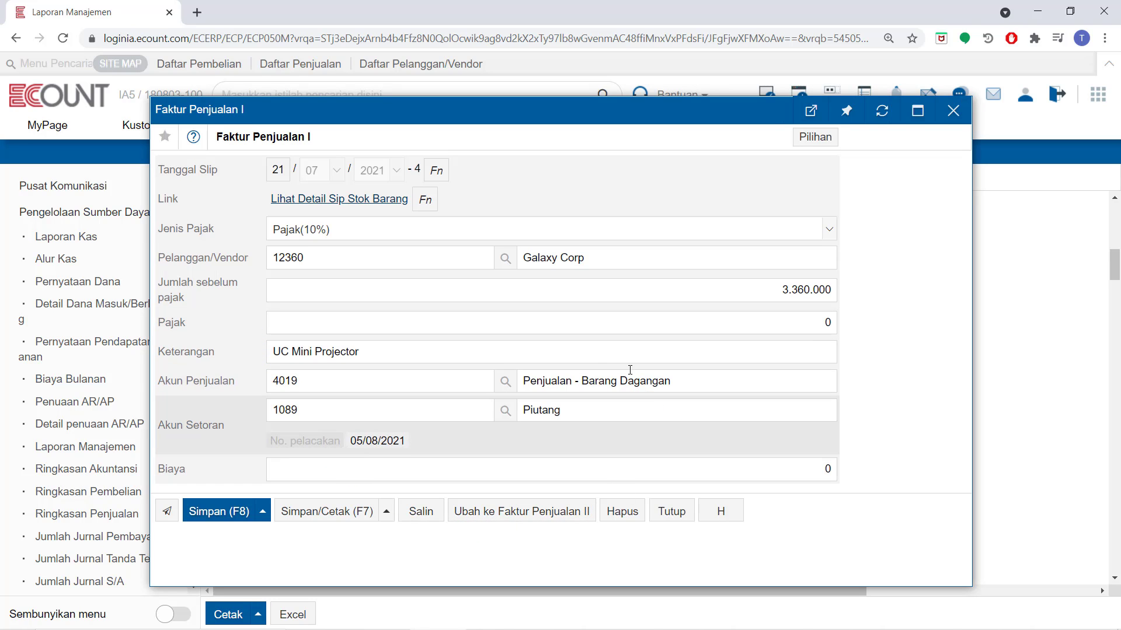
click(675, 513)
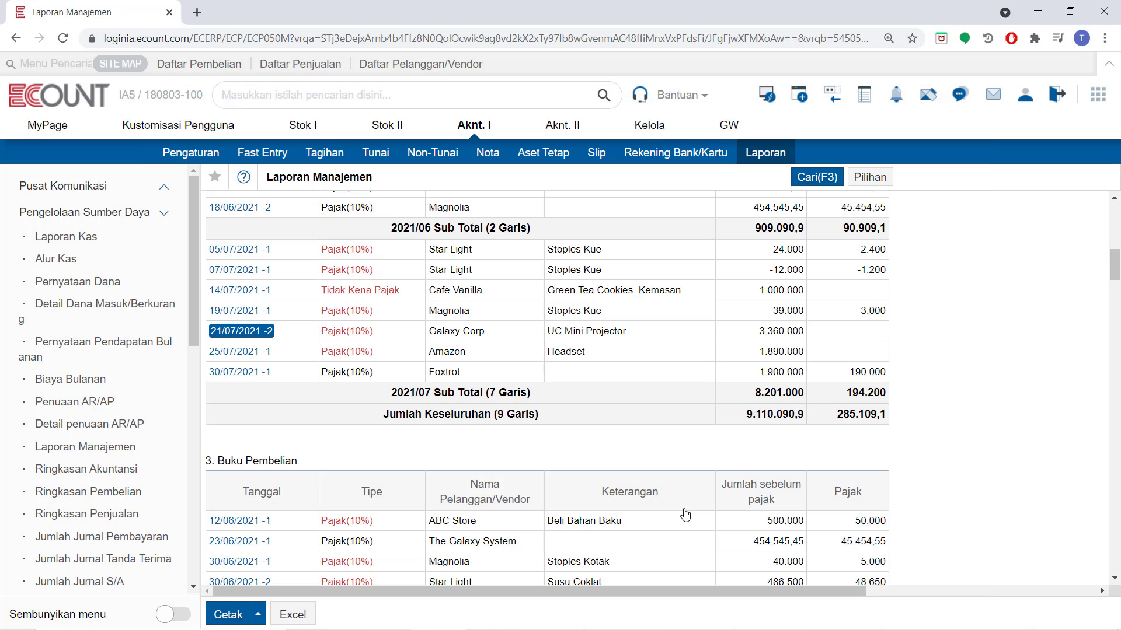
Examine the report sections from Buku Pembelian through Dana Tingkatan, Dana Penurunan and Status Penjualan to Status Pembelian.
scroll(690, 448, down, 5)
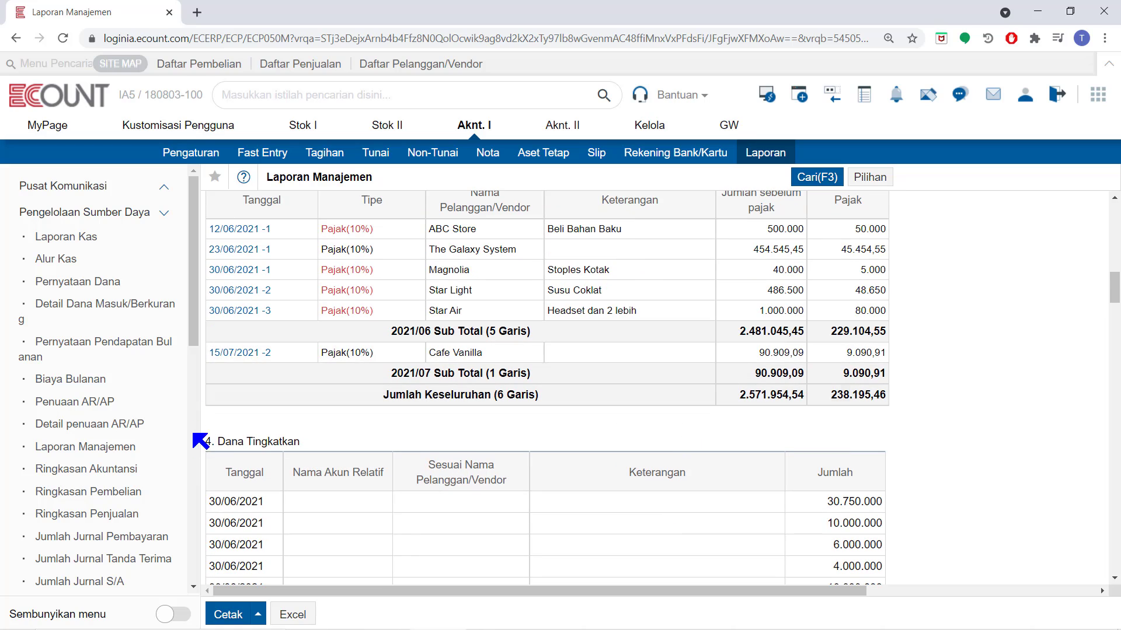
scroll(308, 473, down, 5)
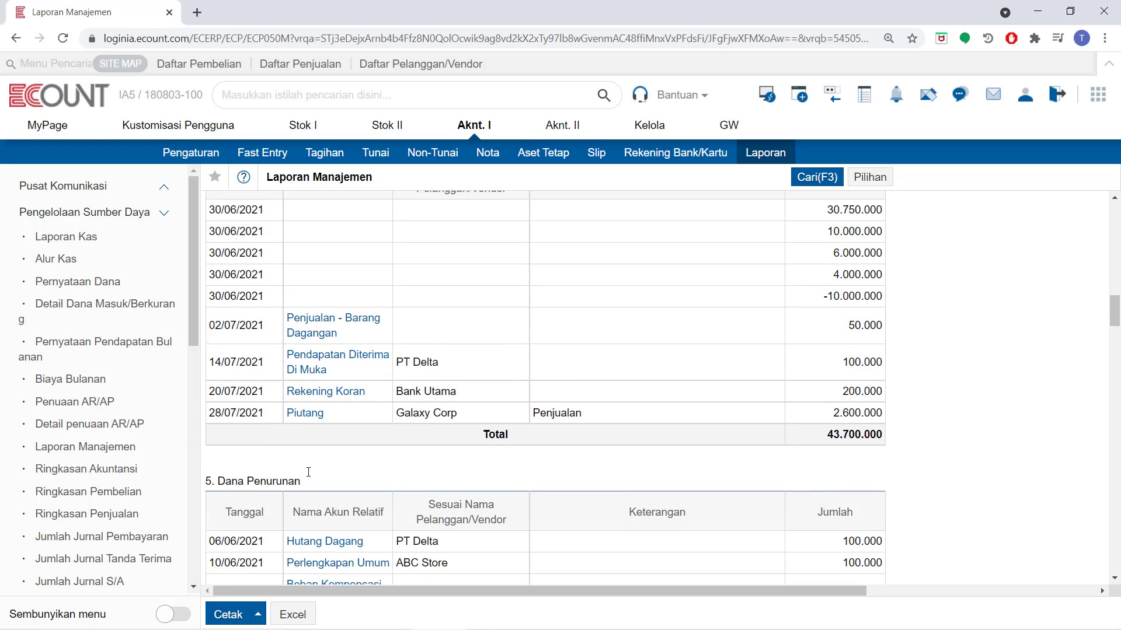
scroll(311, 508, down, 5)
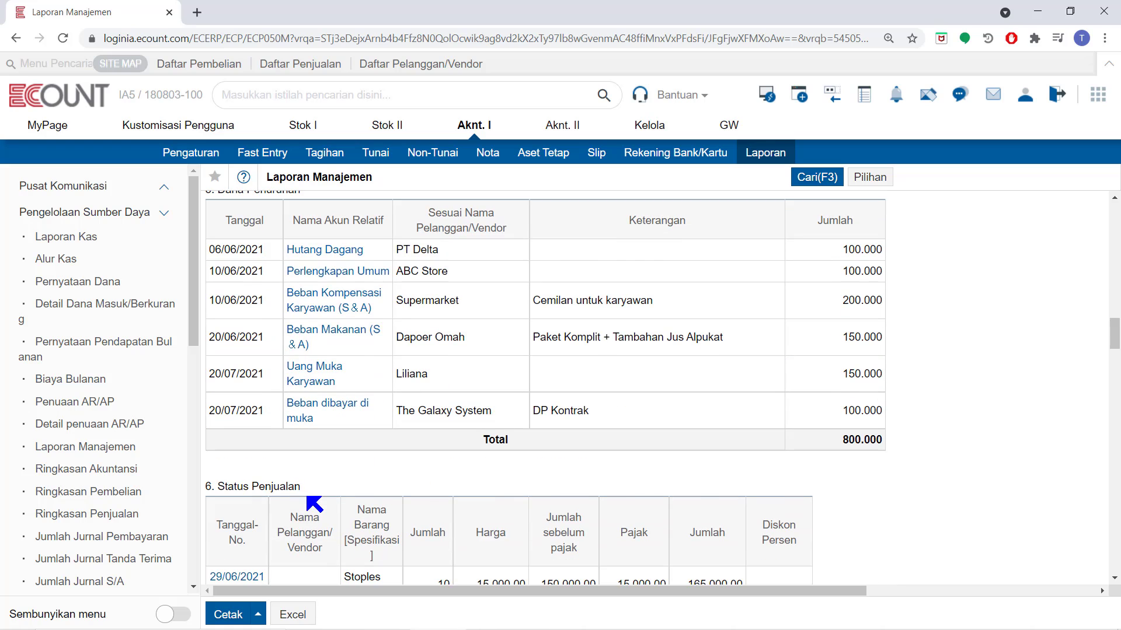
scroll(348, 502, down, 4)
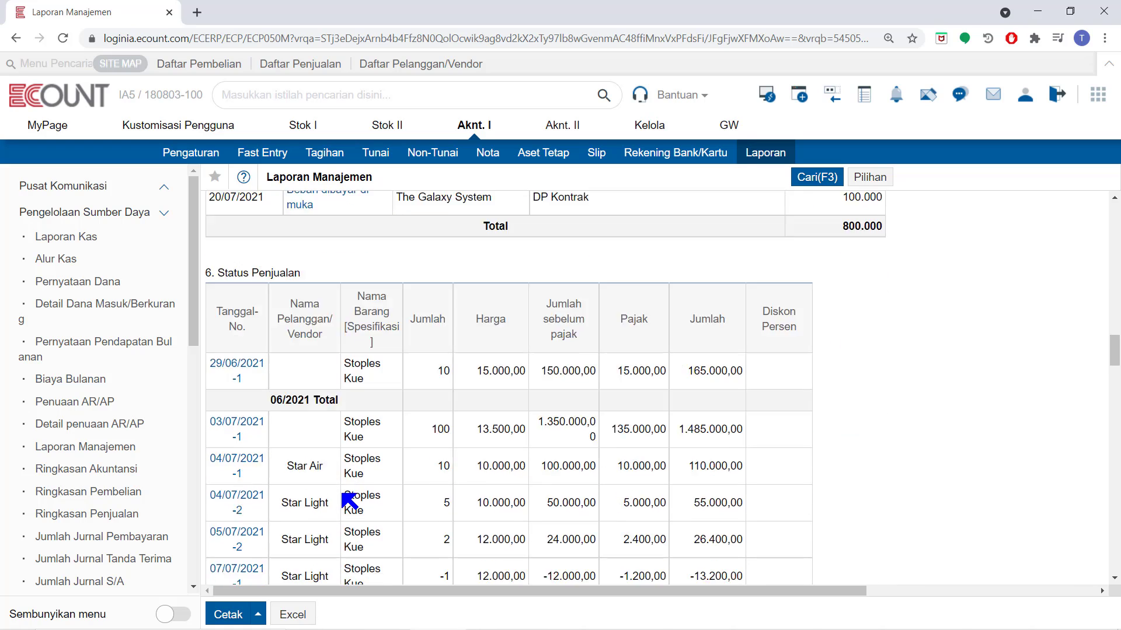
scroll(348, 501, down, 10)
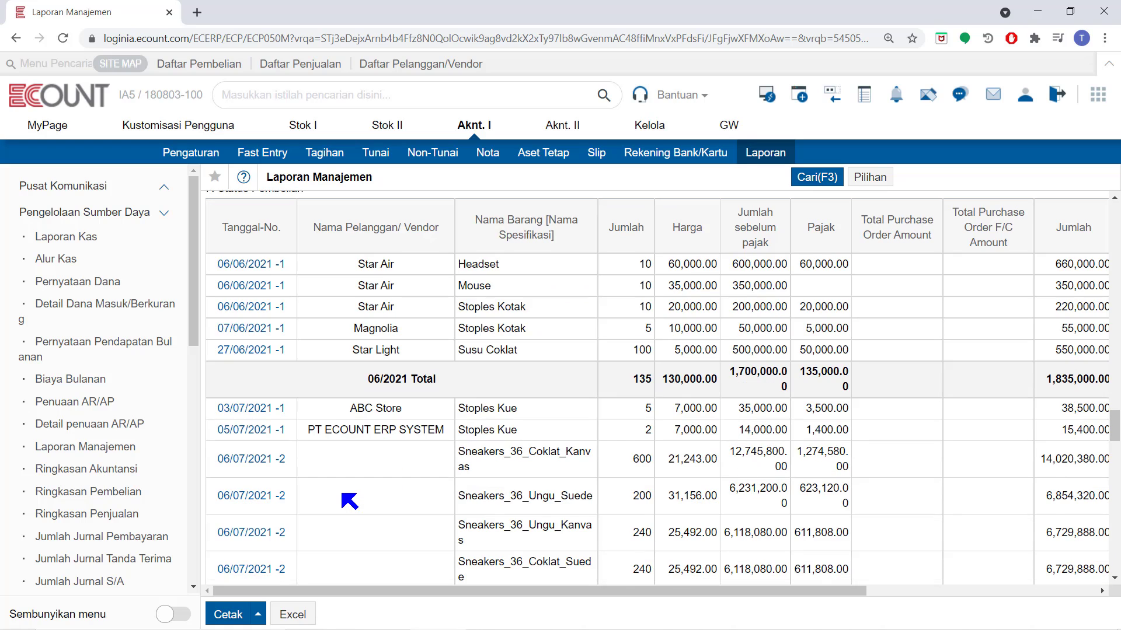
scroll(349, 501, up, 5)
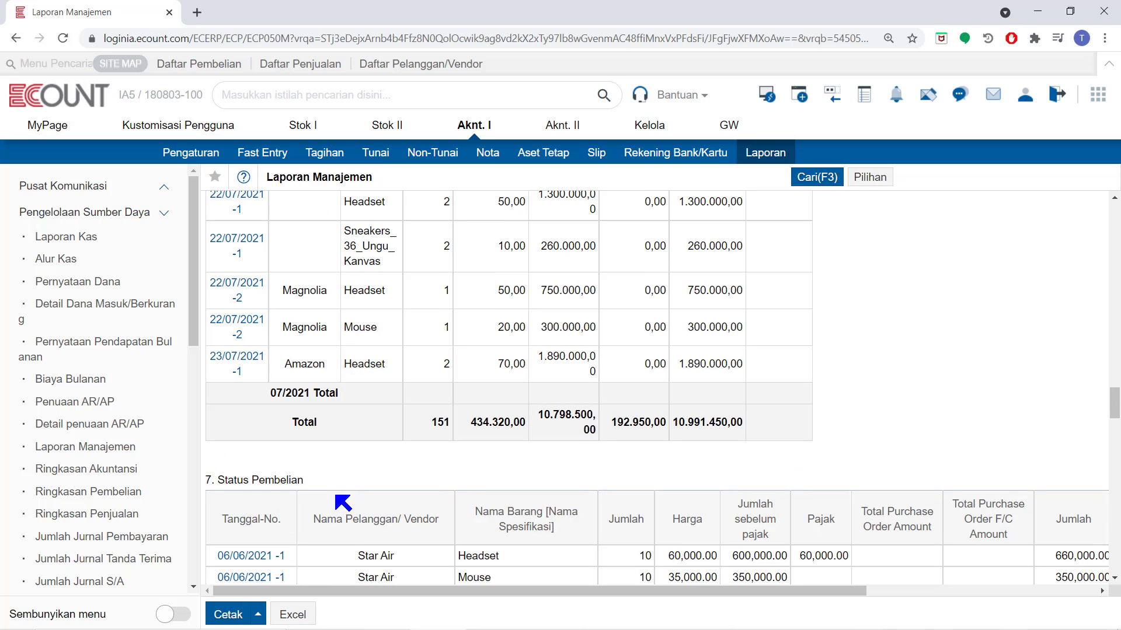
Examine the report sections Status Pembelian, Riwayat Perubahan Stok and Status Total Keseluruhan.
scroll(343, 502, down, 10)
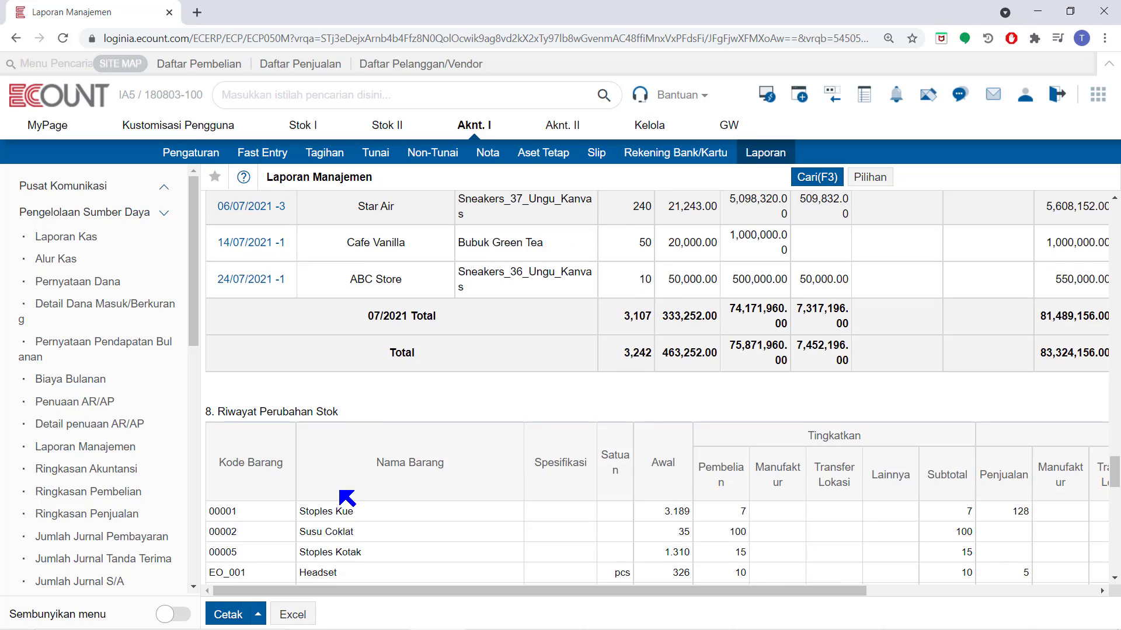
scroll(347, 498, down, 3)
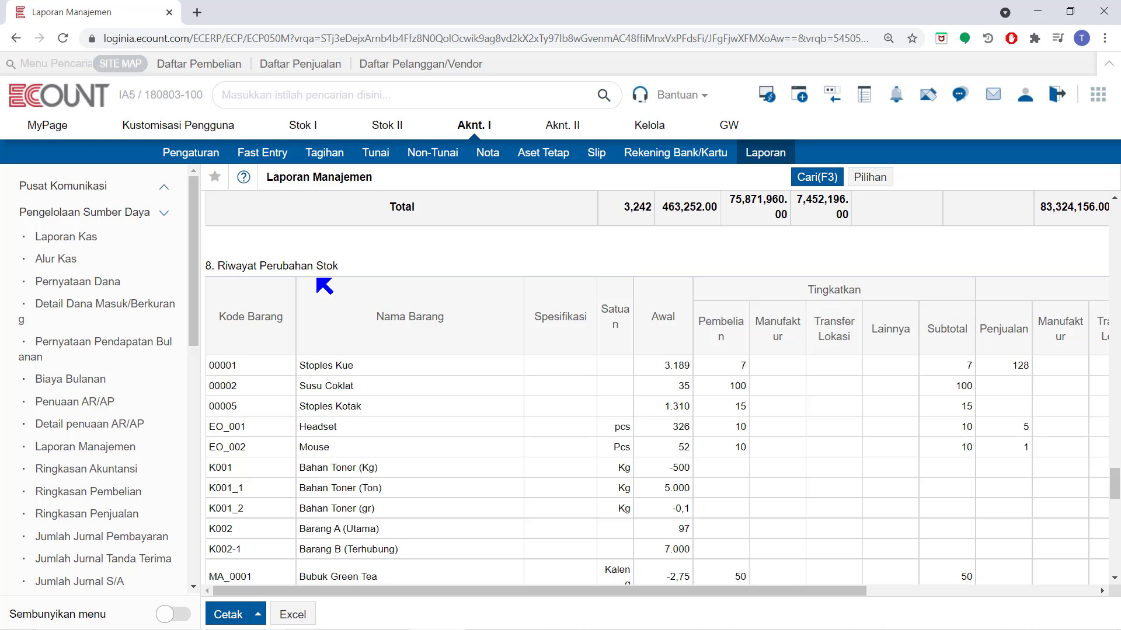
scroll(324, 286, down, 5)
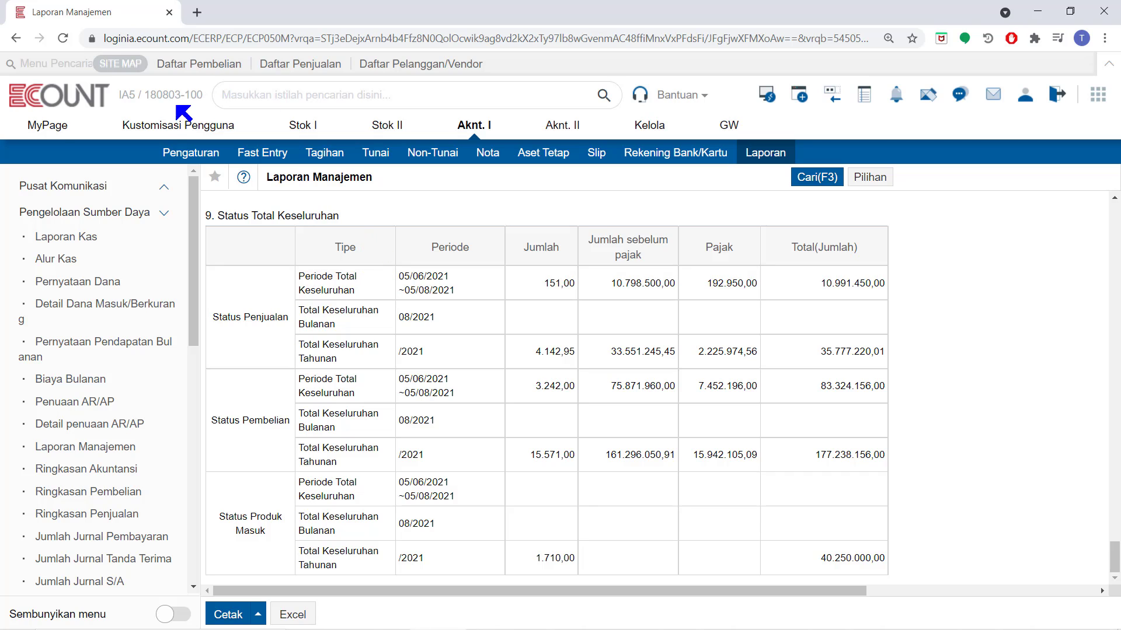
Open Email Laporan Pengelolaan in the company information settings and mark the empty second row of the email list as Penerima.
click(172, 126)
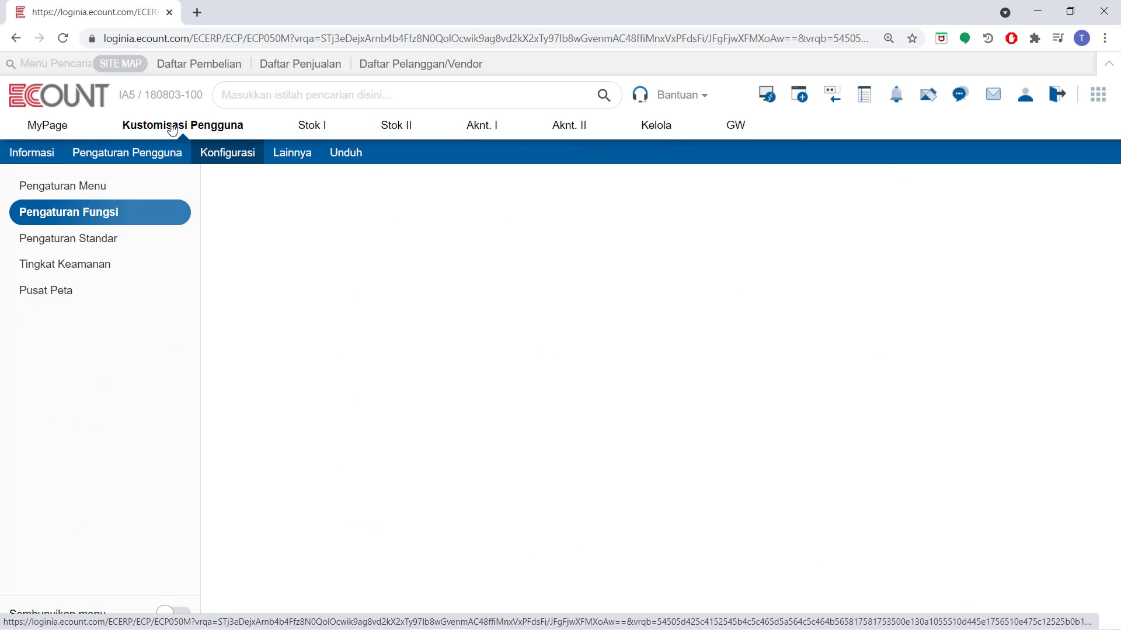
click(39, 156)
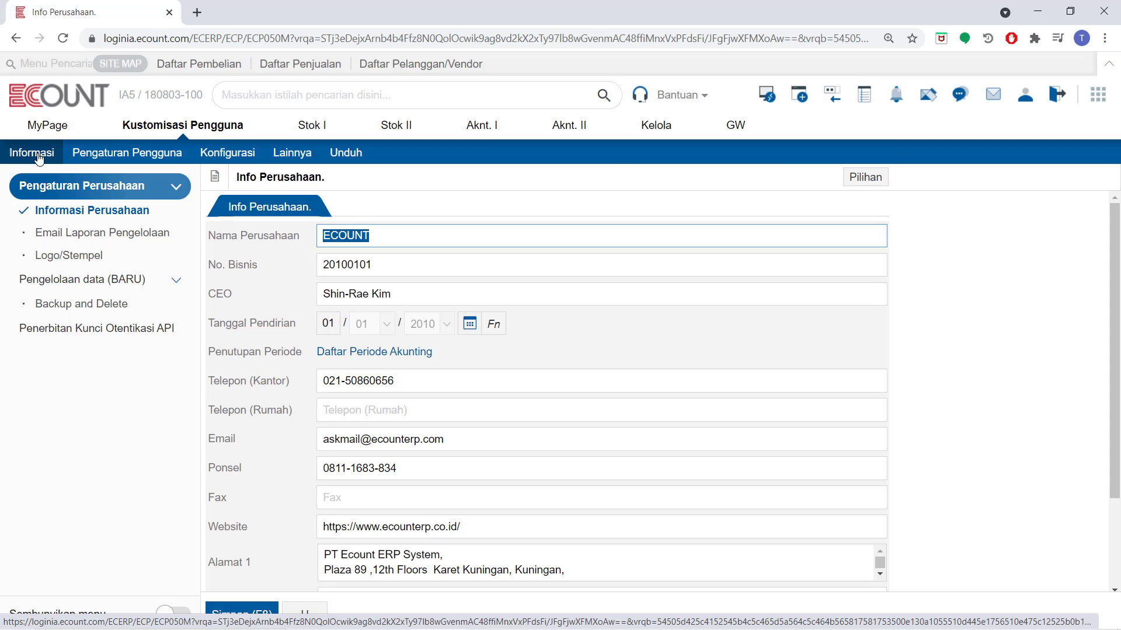
click(75, 234)
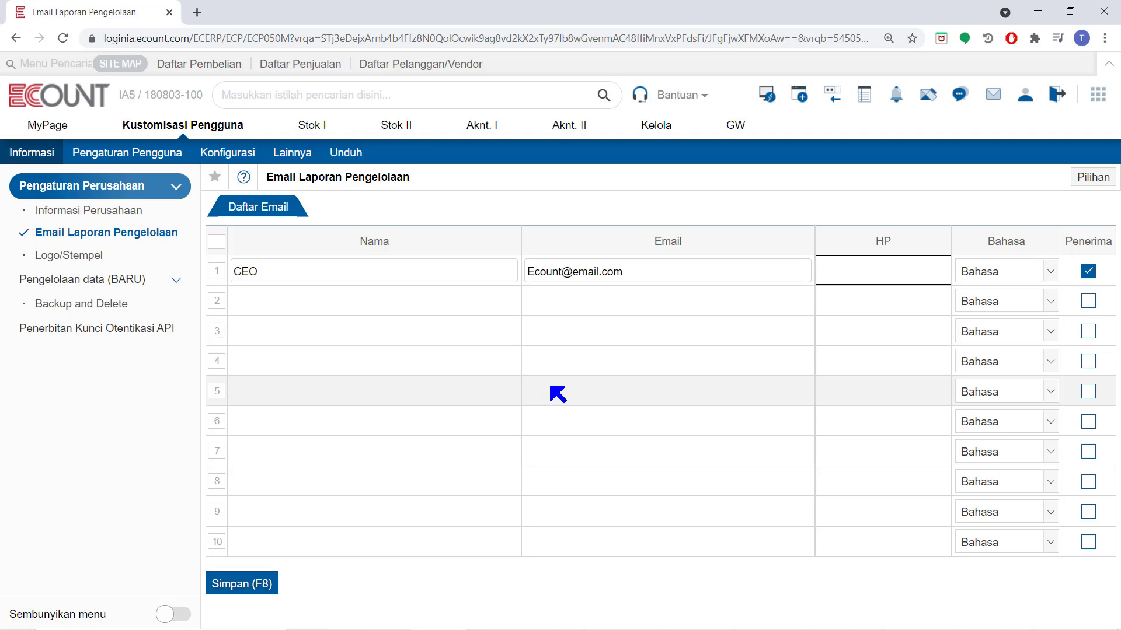
click(398, 301)
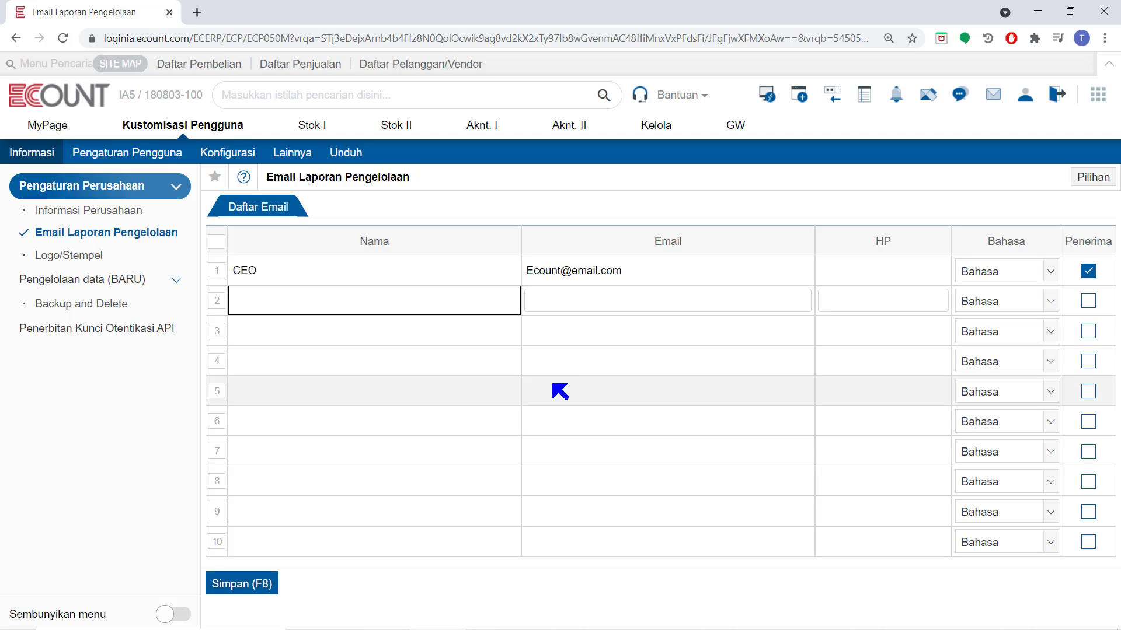
click(608, 308)
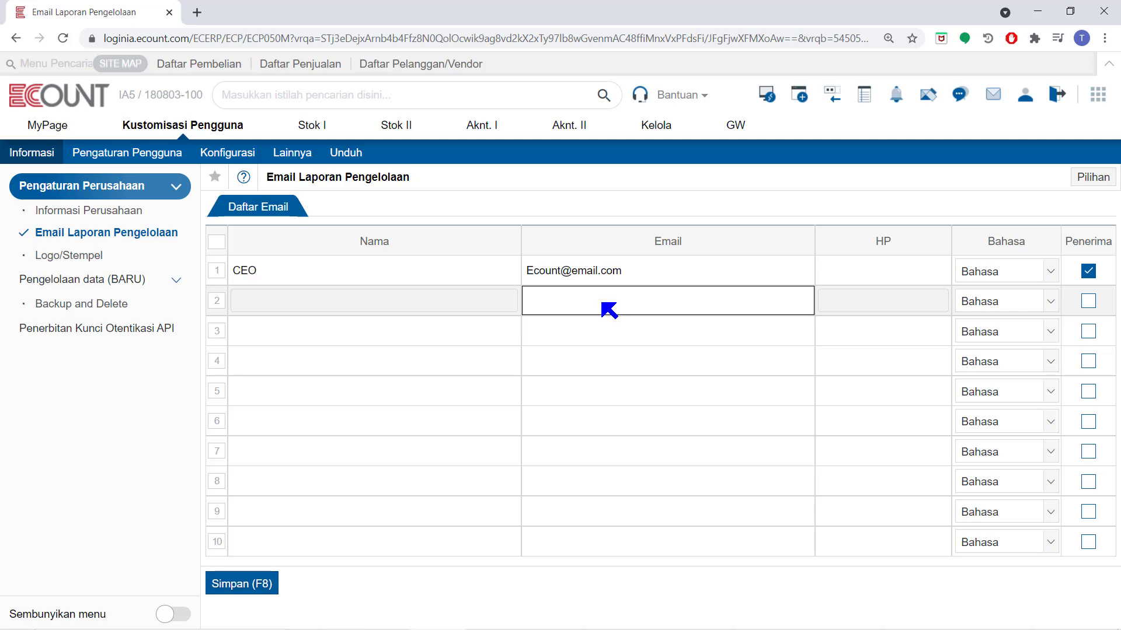
click(1089, 302)
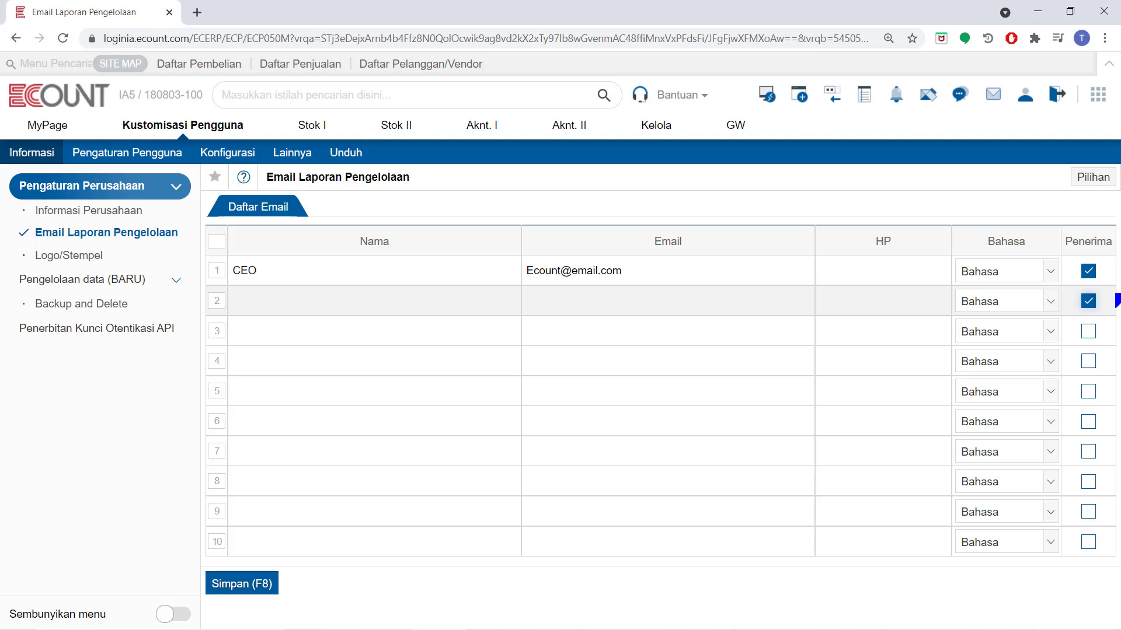
Open Atur Laporan Manajemen for the report emails and set the reception time to 15:30 ~ 17:00.
click(1100, 178)
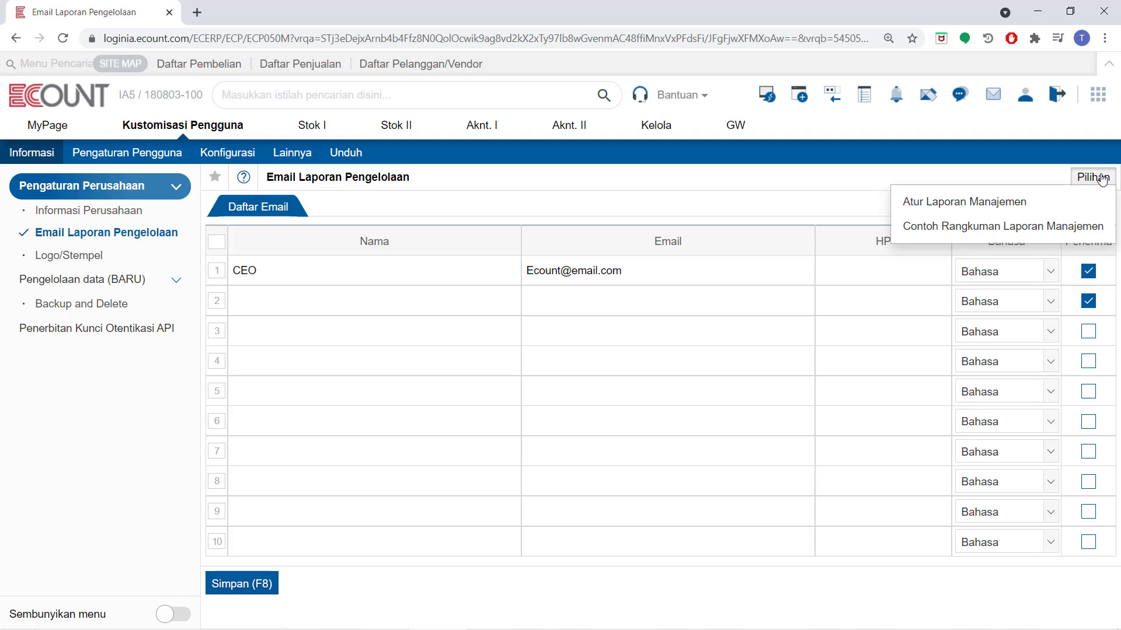
click(1007, 203)
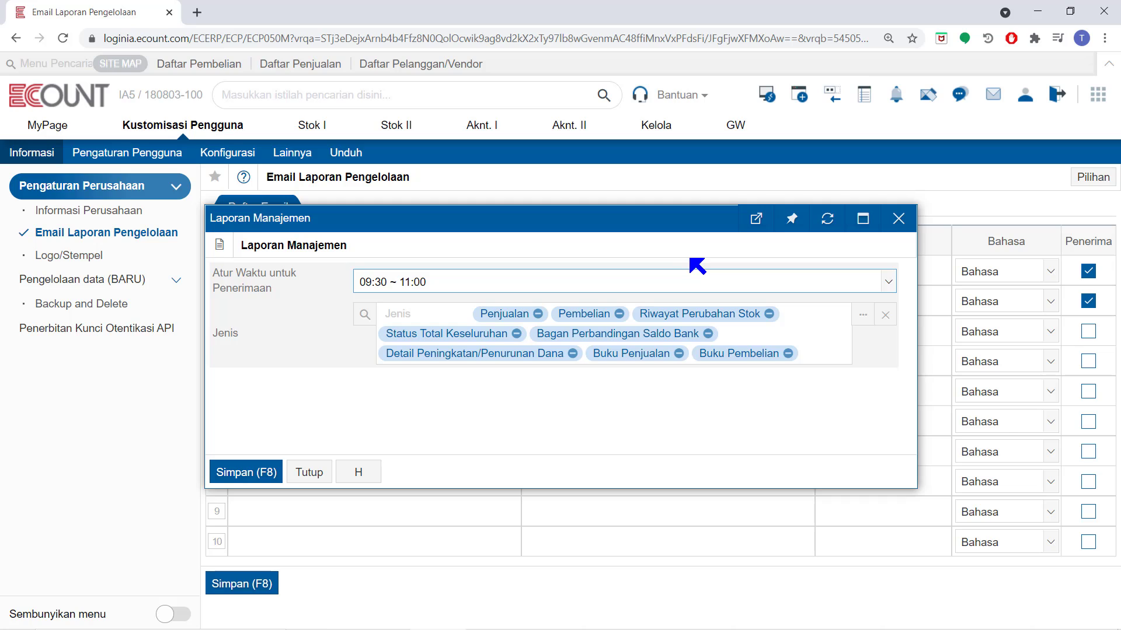
click(673, 282)
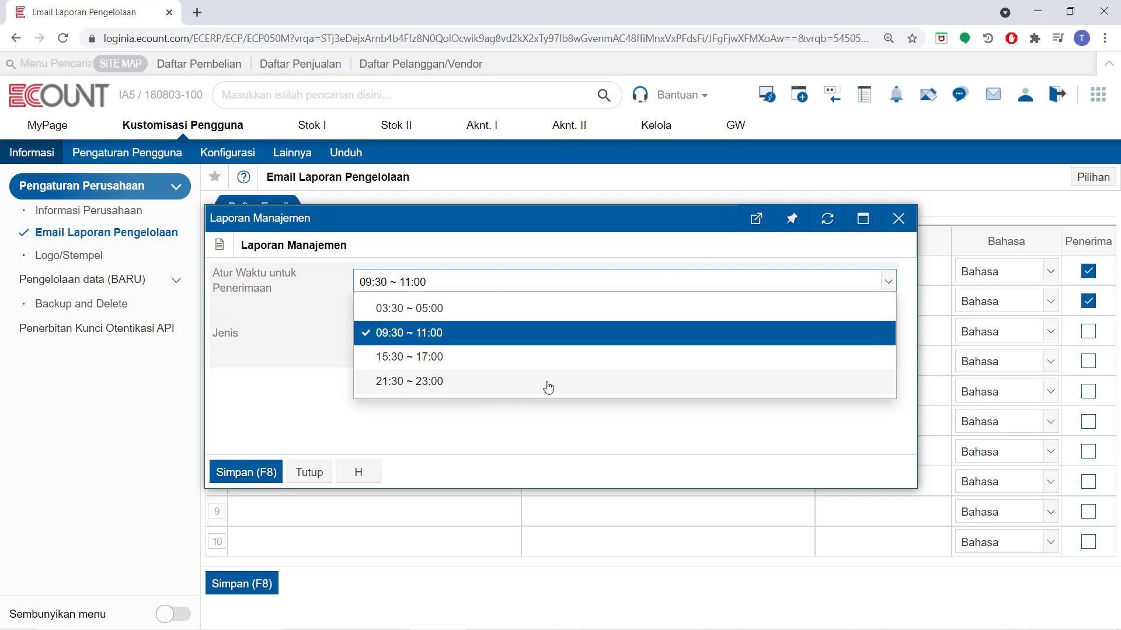
click(544, 357)
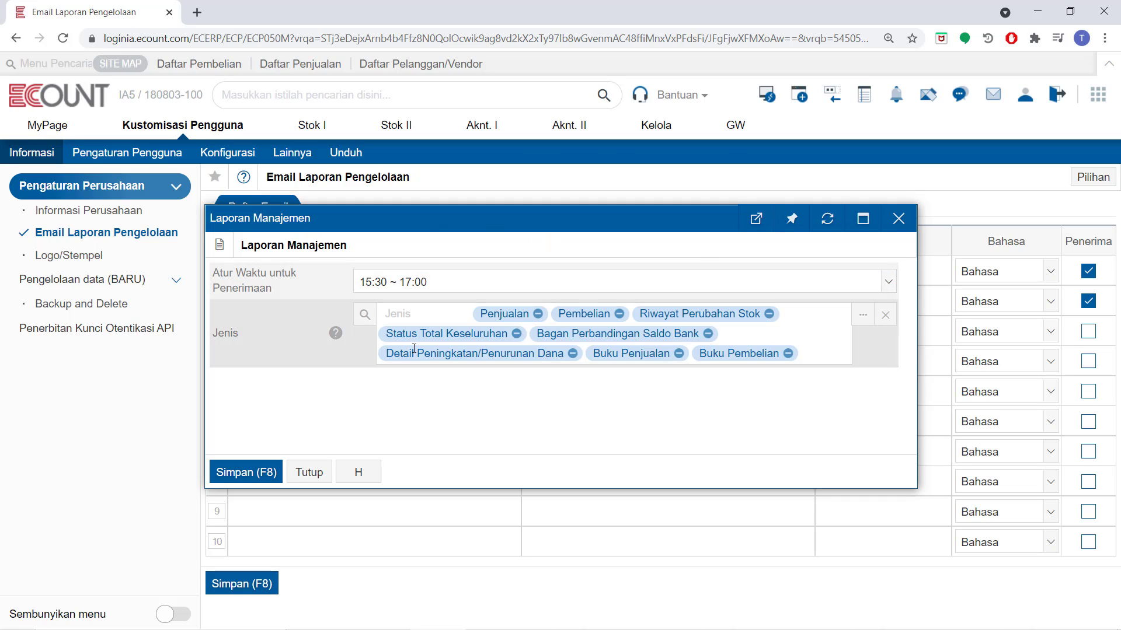